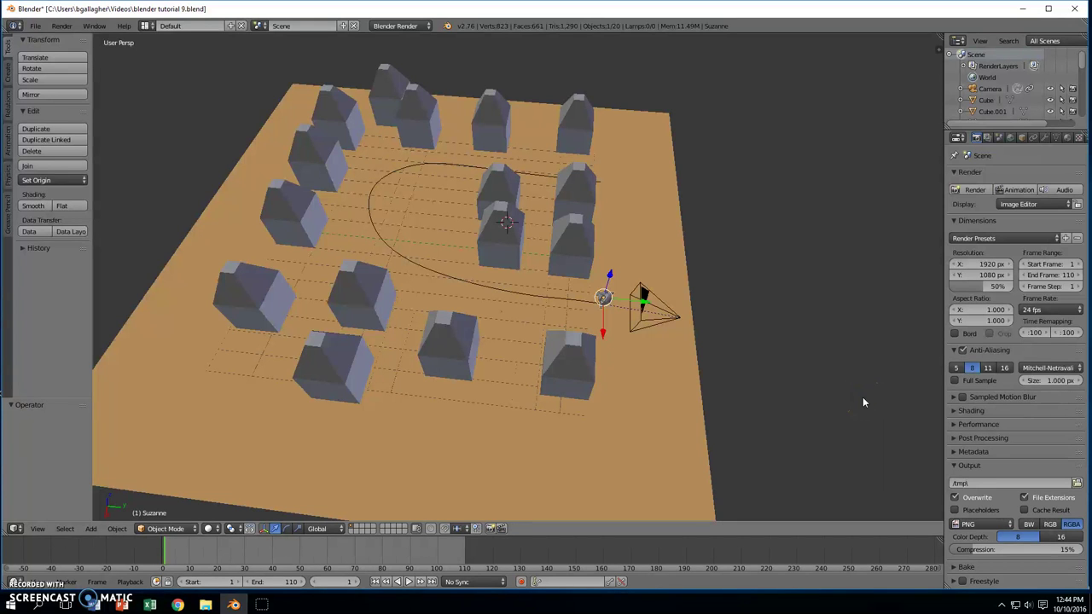
- Orbit around the village, preview the animation, then rewind to the first frame
middle_drag(858, 400, 608, 362)
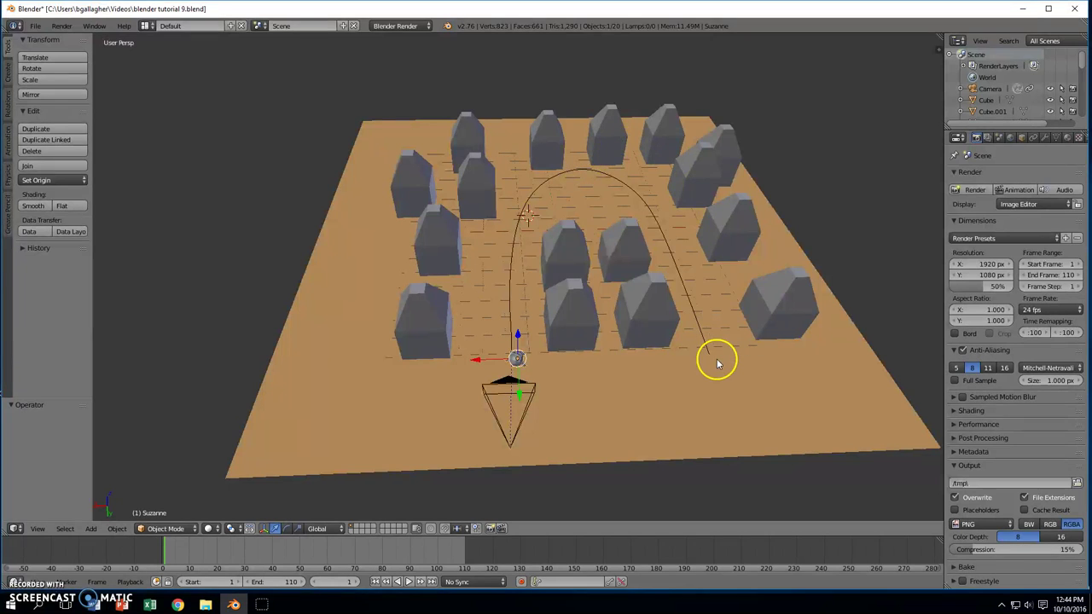
middle_drag(694, 367, 663, 377)
middle_drag(709, 297, 680, 314)
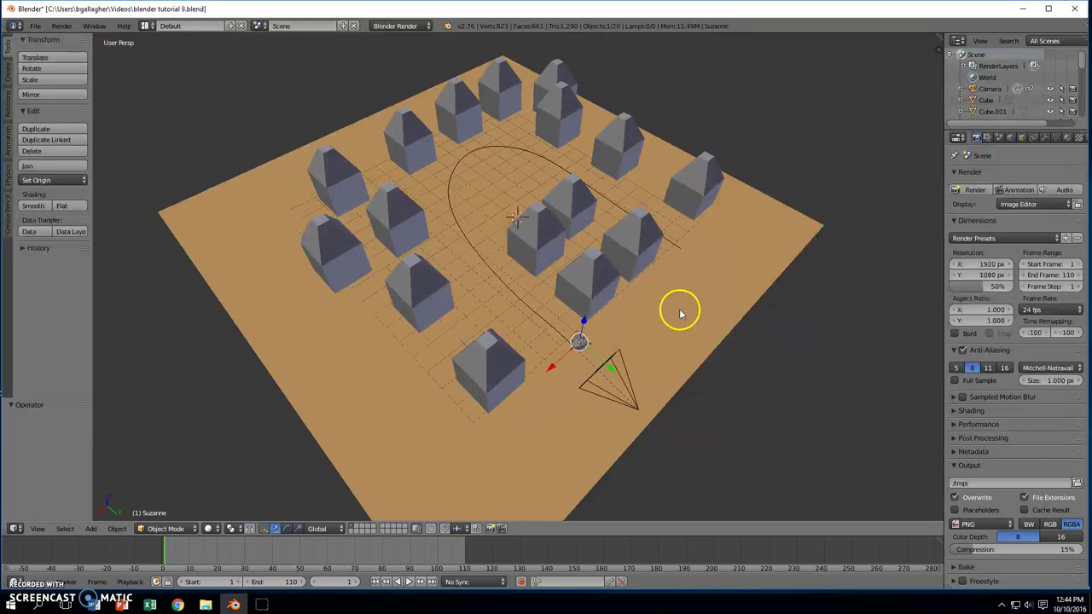
click(409, 582)
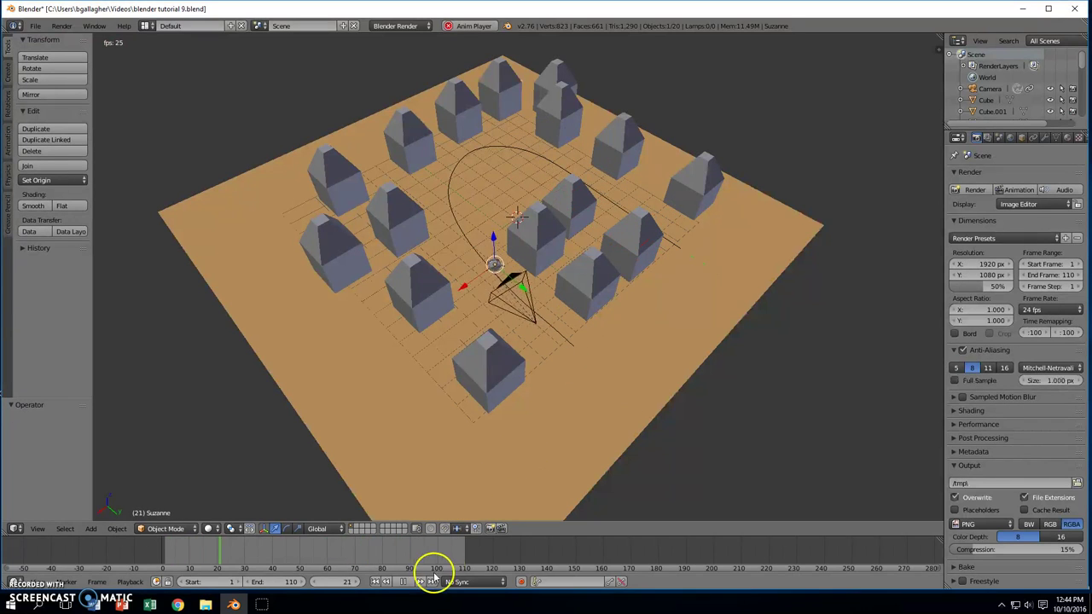
click(401, 582)
click(375, 583)
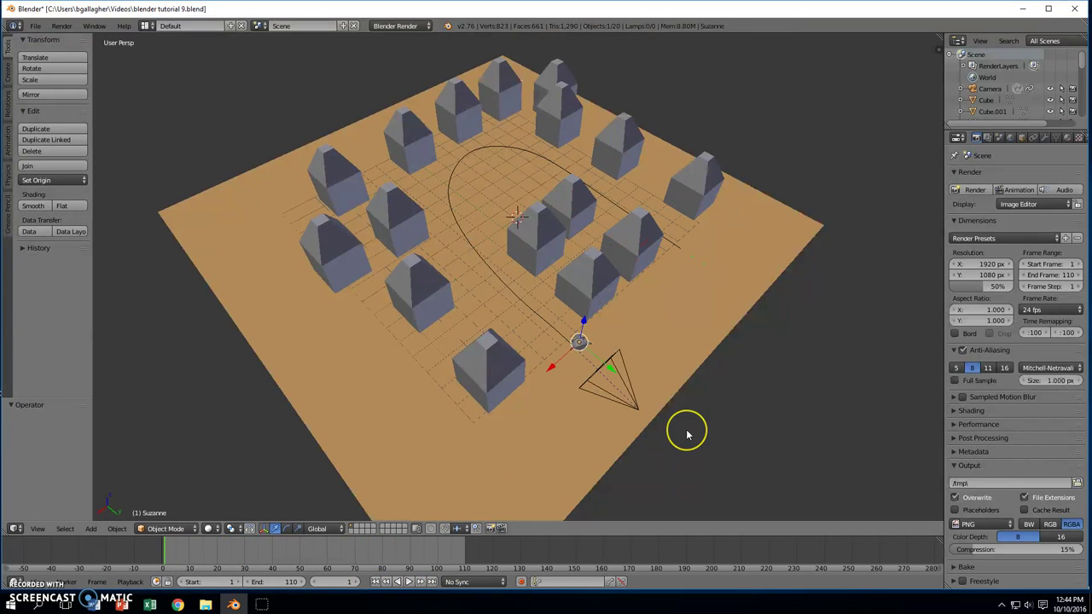
- Switch to the camera view and replay the flight, pausing at frame 23
key(KP_0)
click(715, 399)
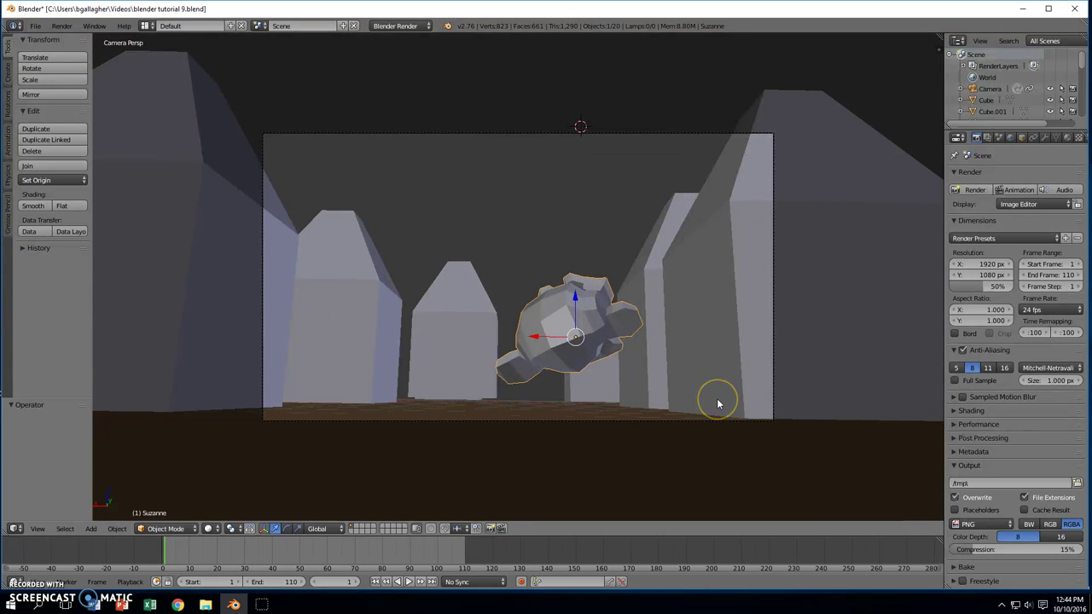
click(408, 581)
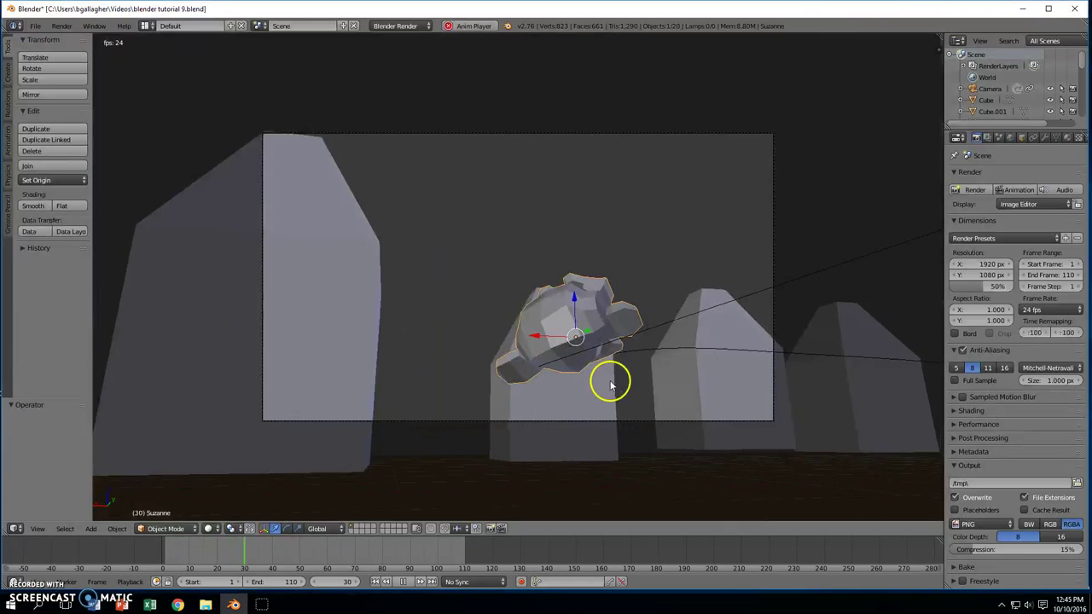
click(407, 582)
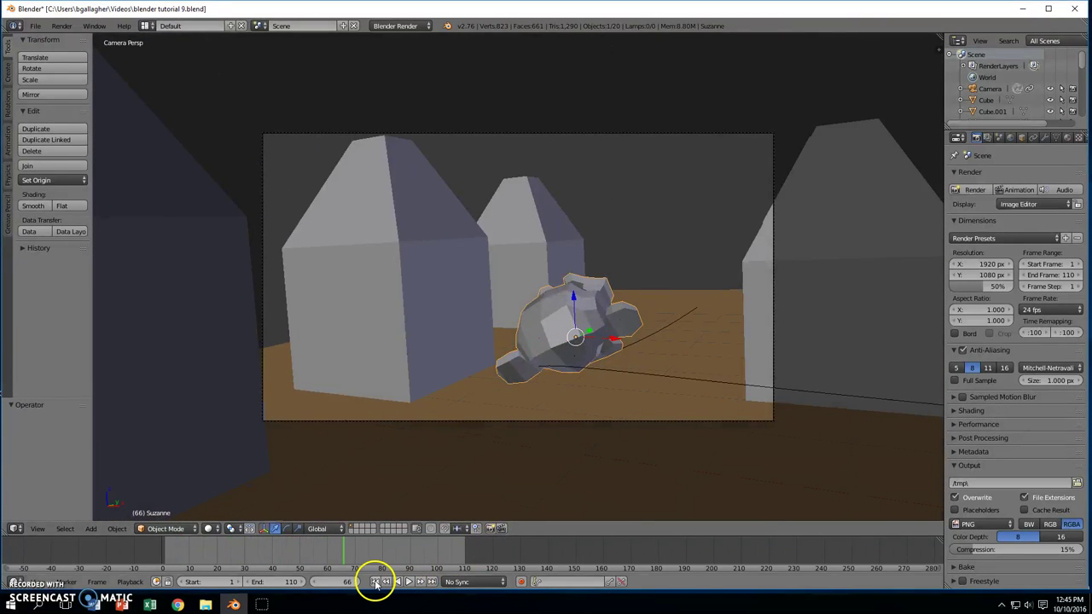
click(376, 582)
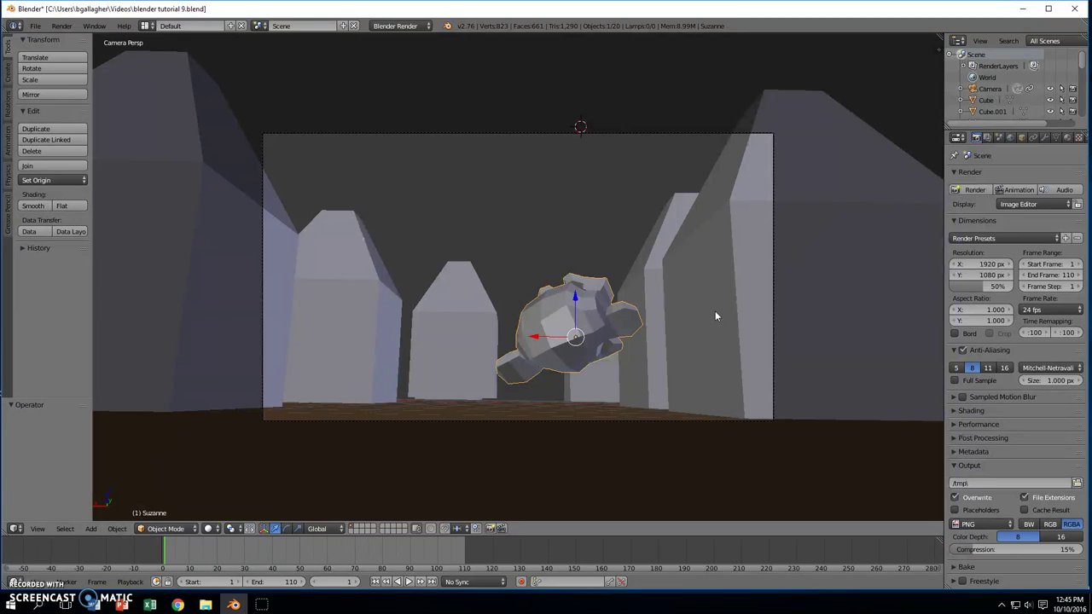
click(408, 583)
click(405, 583)
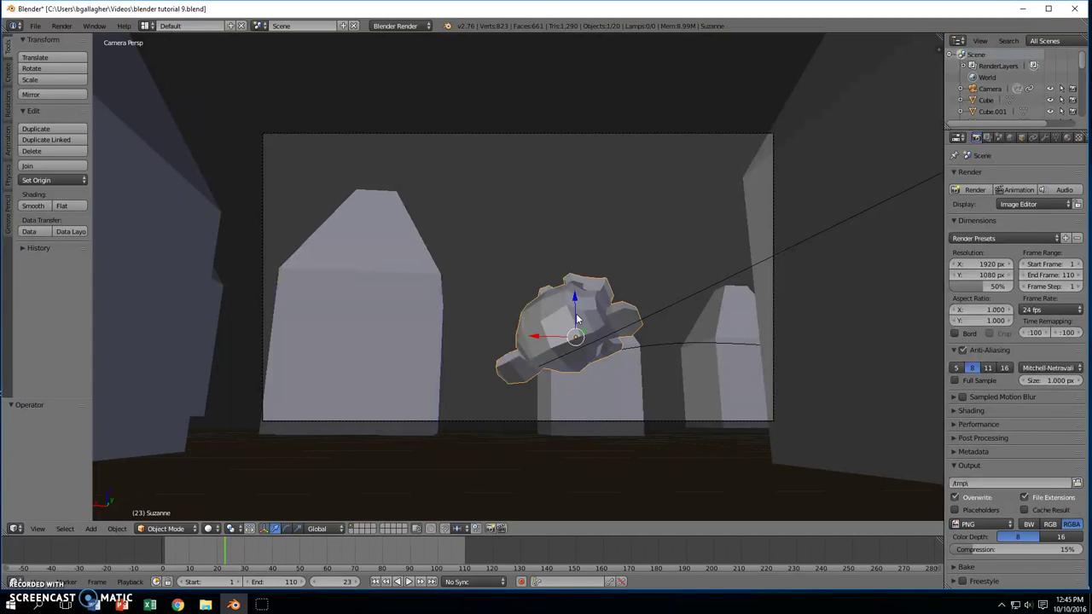
- Bank Suzanne about 60° at frame 23 and key it using the Rotation keying set
key(r)
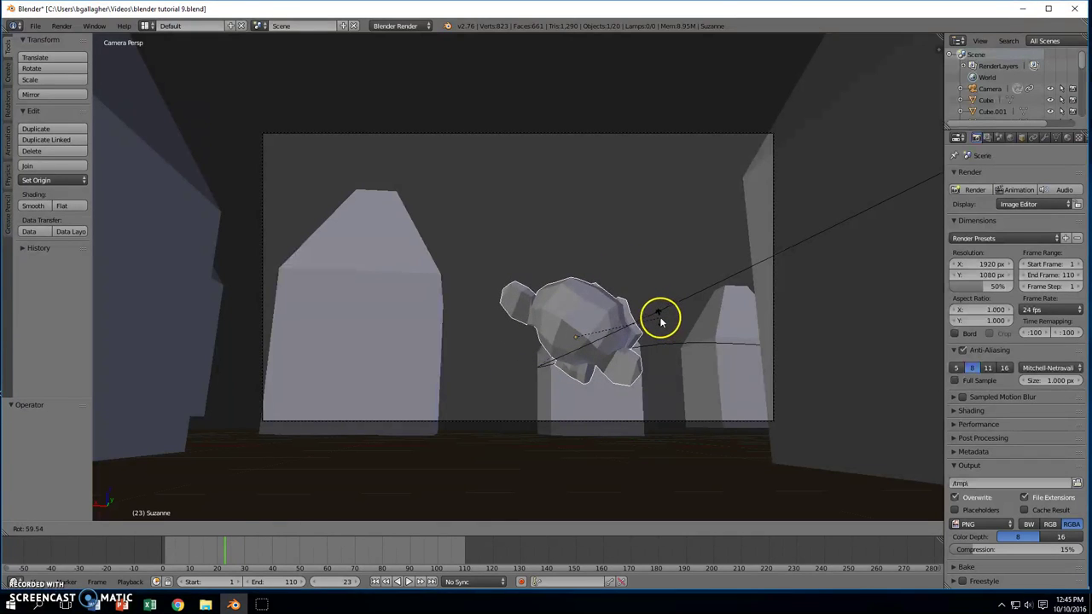
click(661, 323)
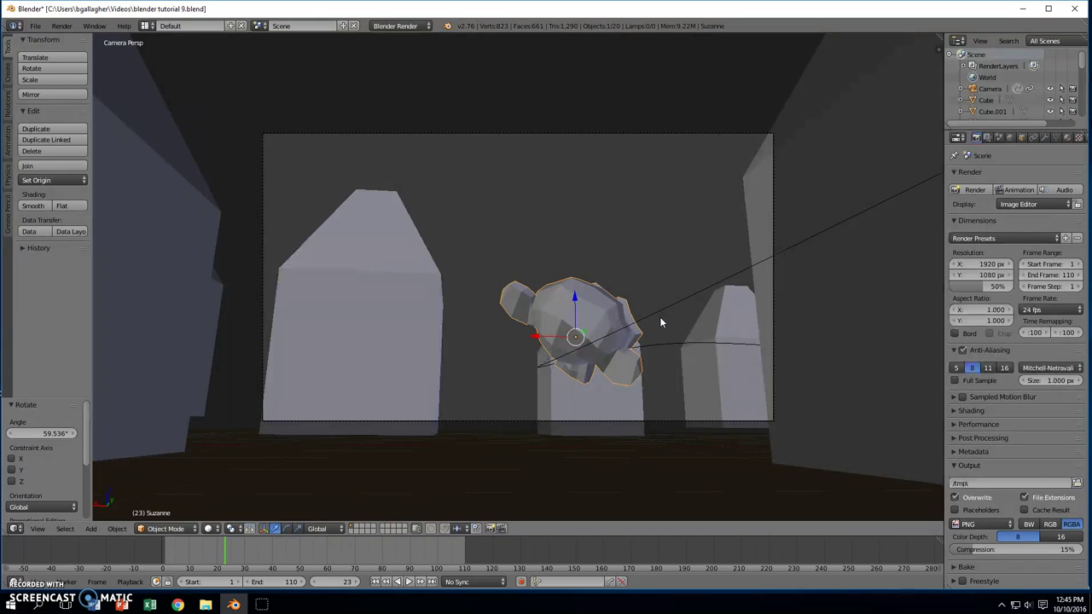
click(577, 581)
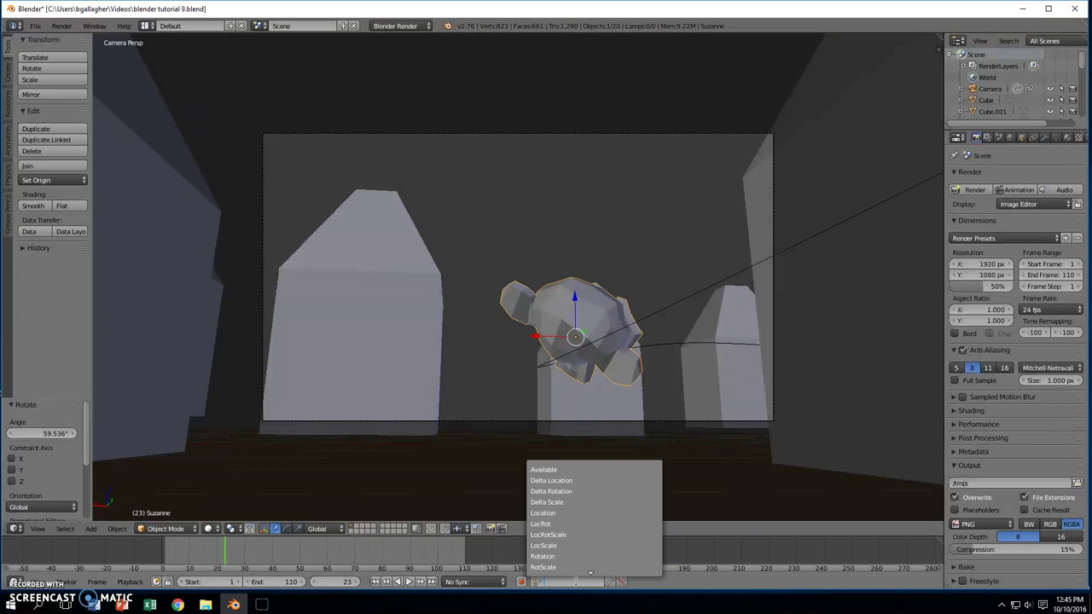
drag(568, 570, 564, 559)
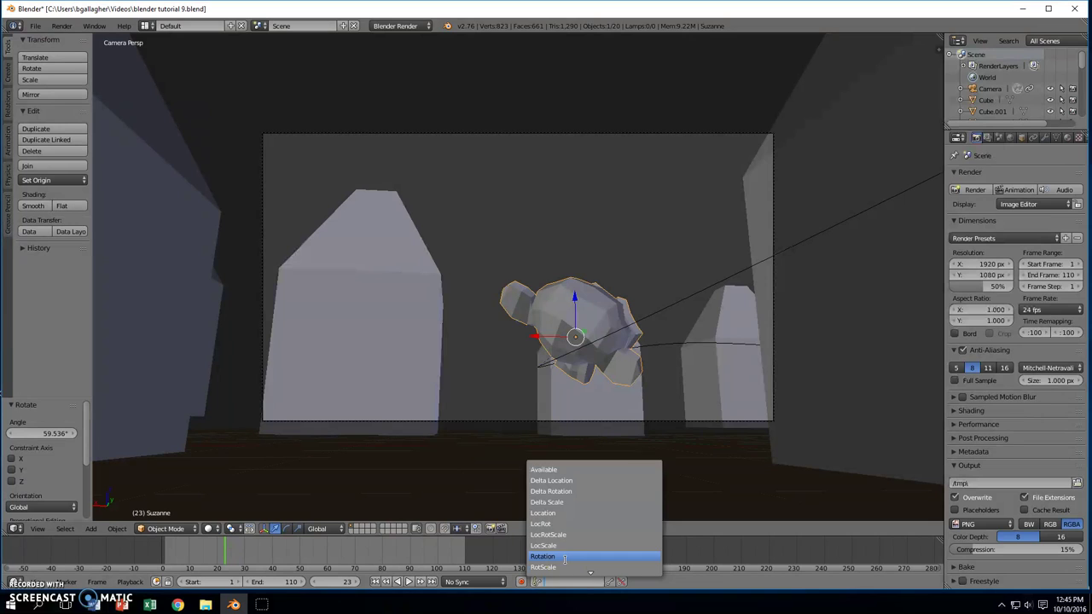
click(564, 560)
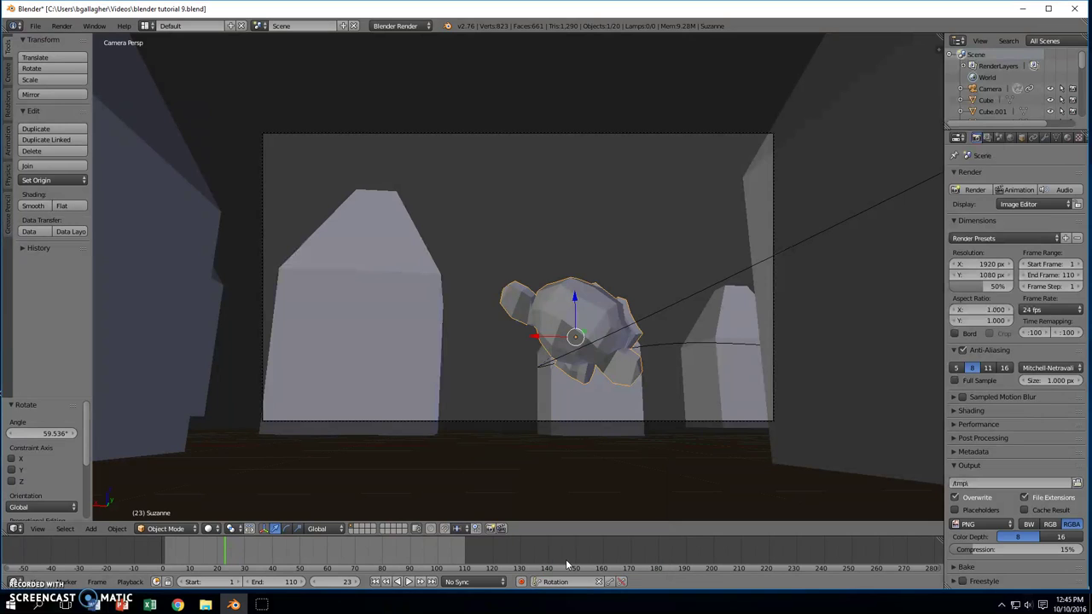
click(612, 583)
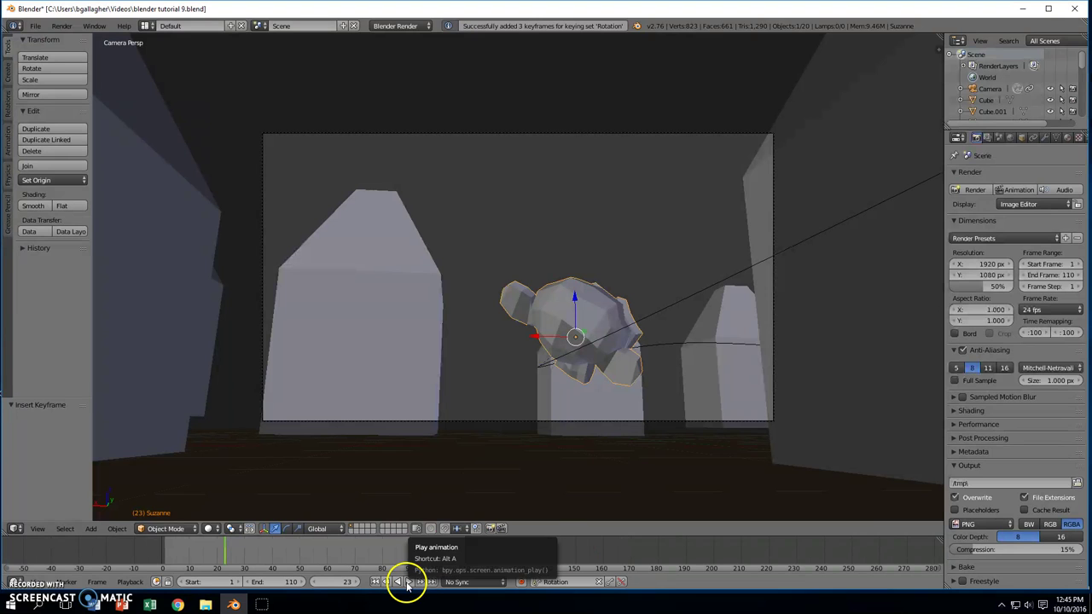
- At frame 43, rotate Suzanne about 39° and insert a rotation keyframe
click(407, 583)
click(408, 583)
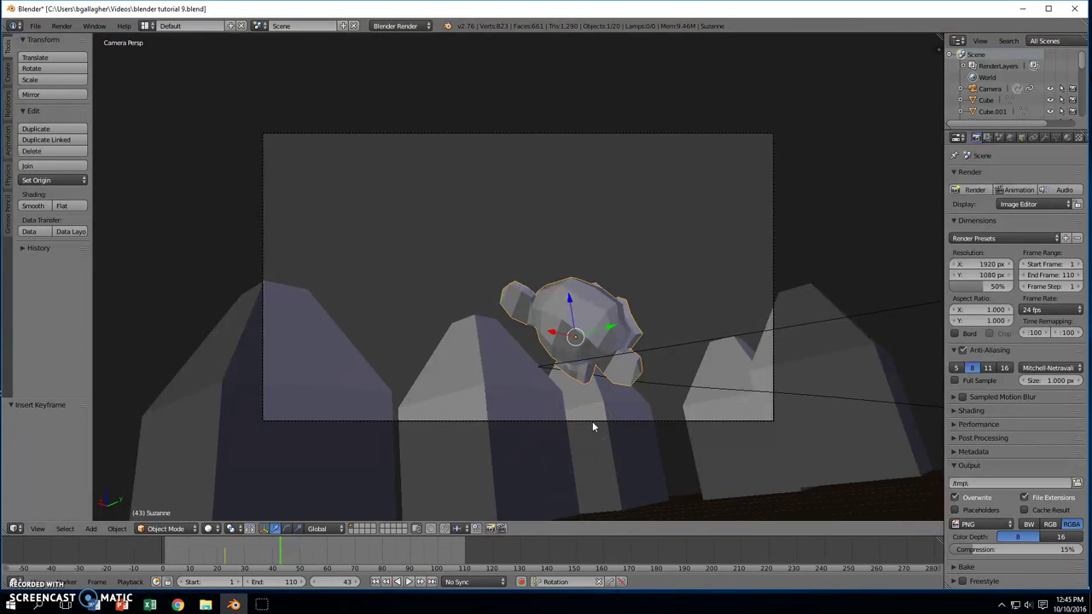
click(588, 217)
key(r)
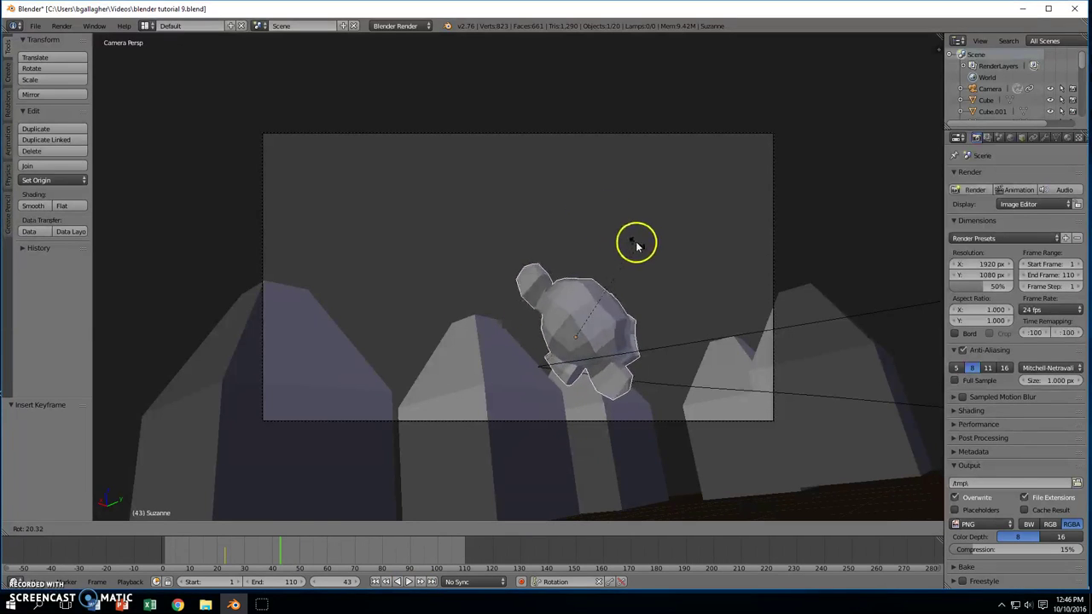
click(664, 272)
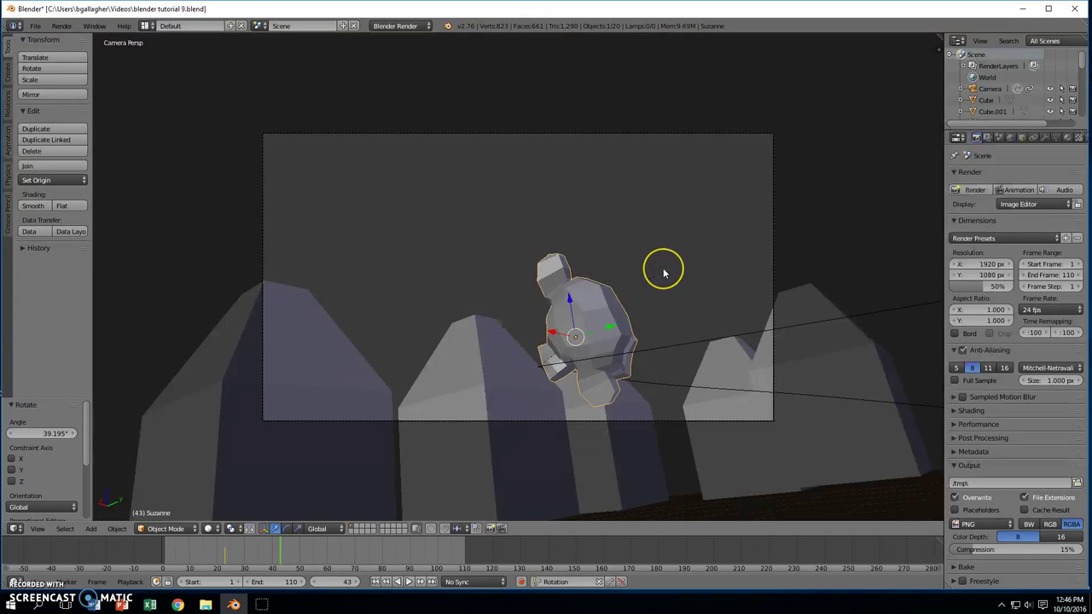
click(610, 583)
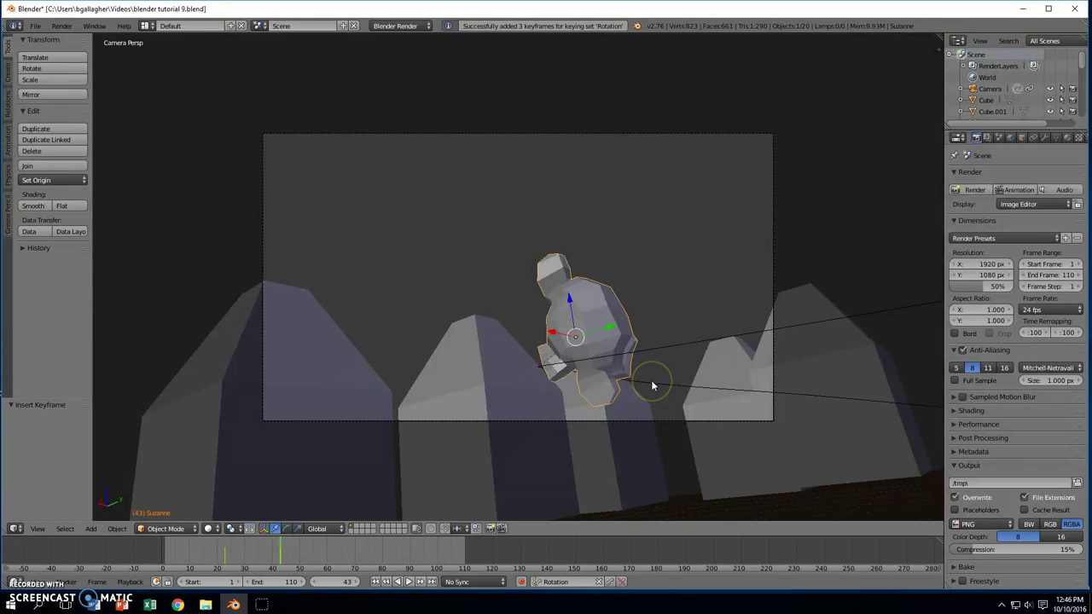
- At frame 76, rotate Suzanne about -65.5°, key it, and play on to frame 91
click(408, 583)
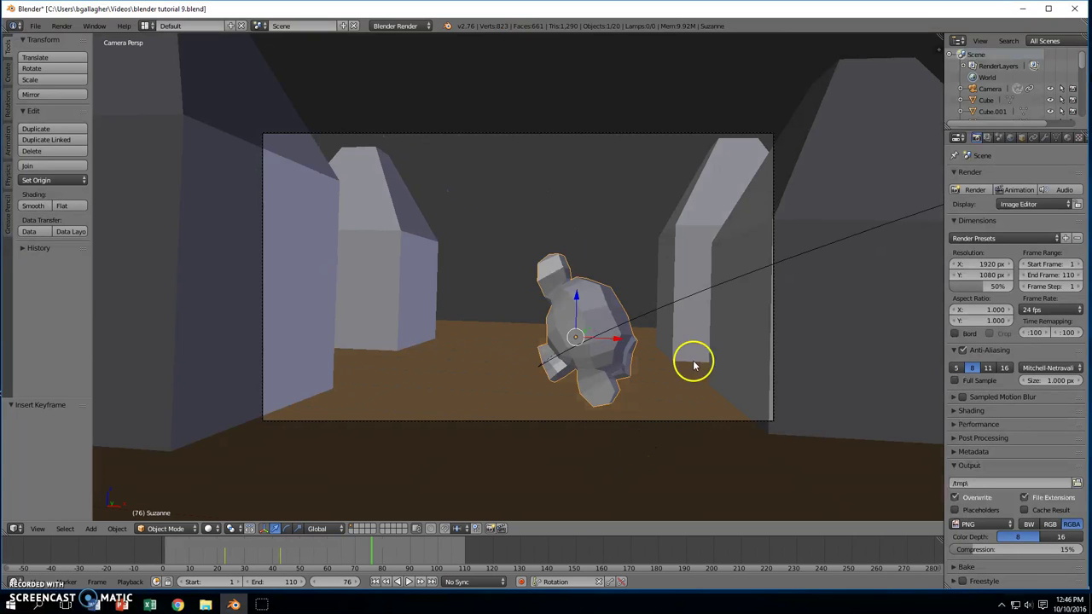
key(r)
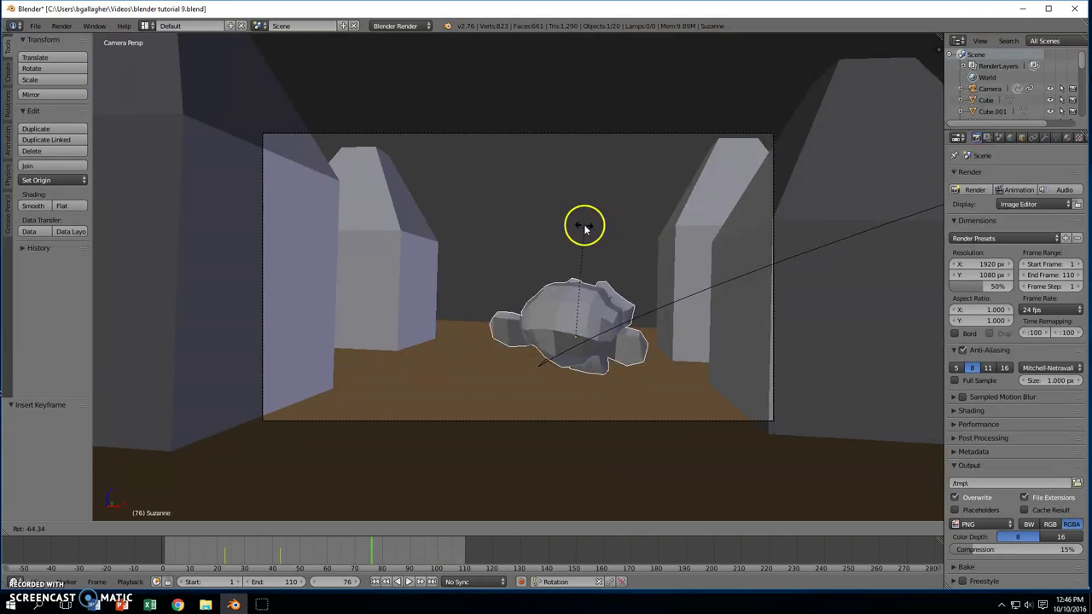
click(583, 228)
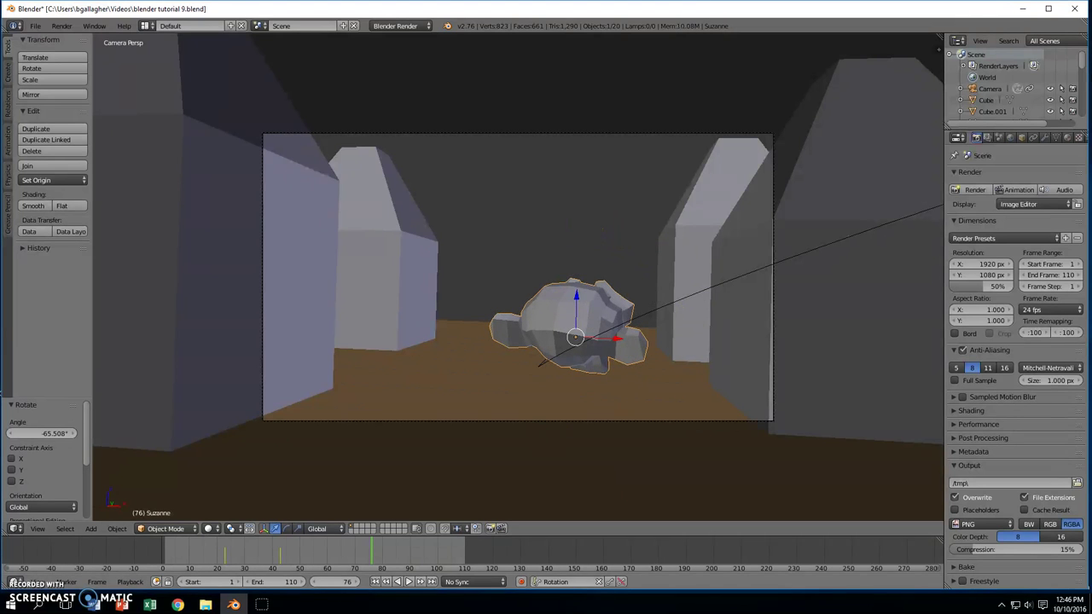
click(609, 583)
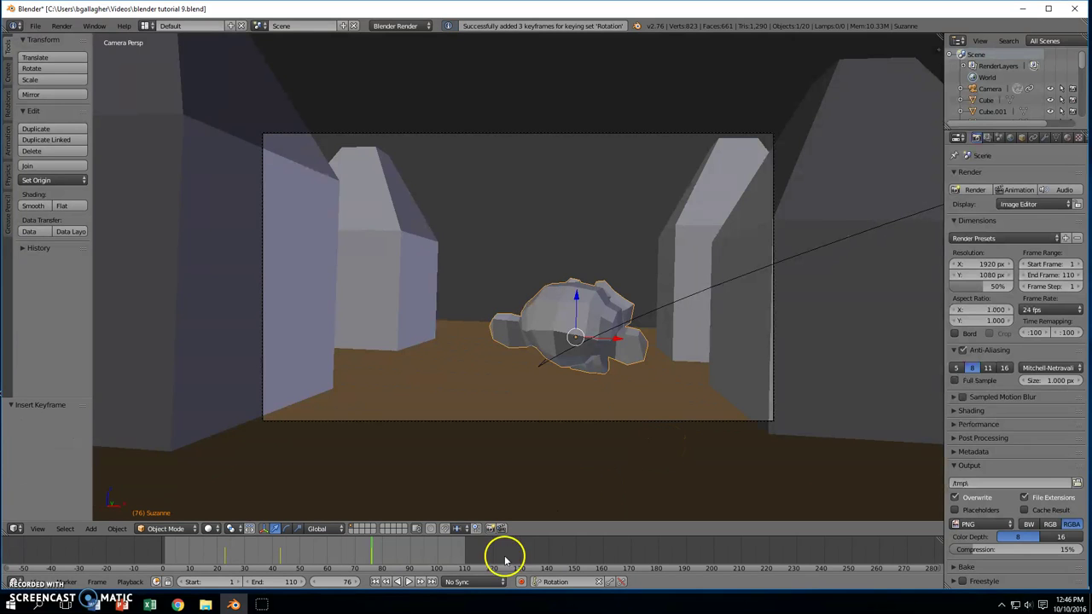
click(409, 581)
click(409, 582)
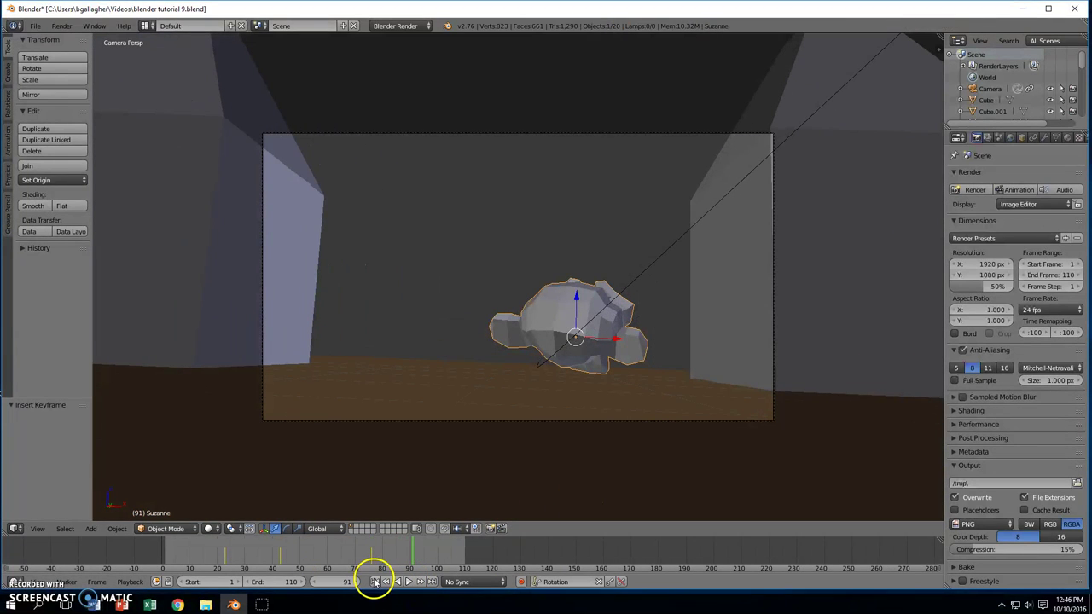
- Rewind to frame 1 and rotate Suzanne about -26°
click(375, 582)
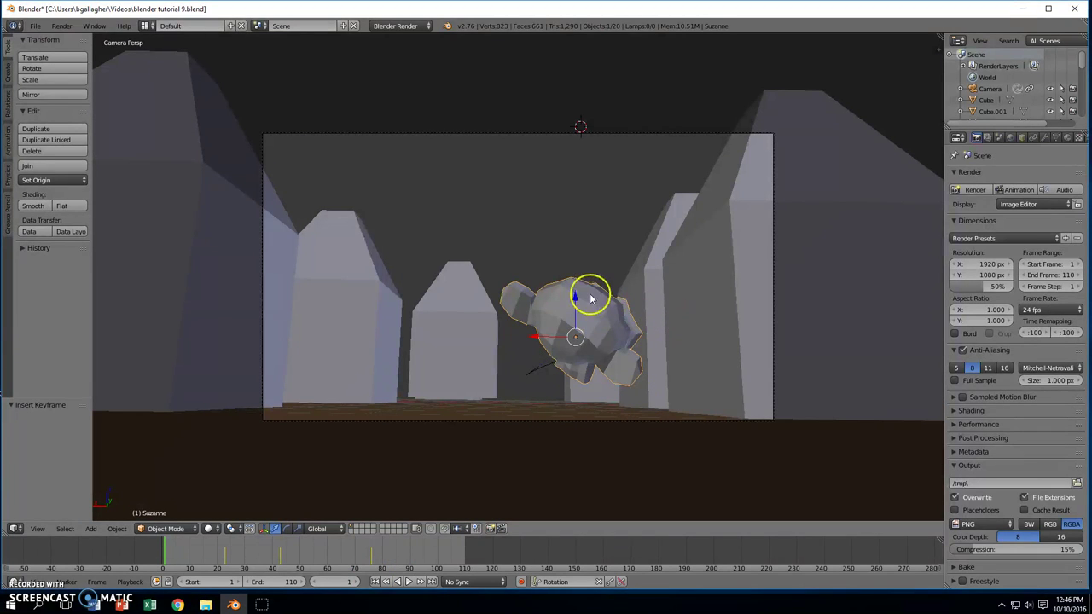
key(r)
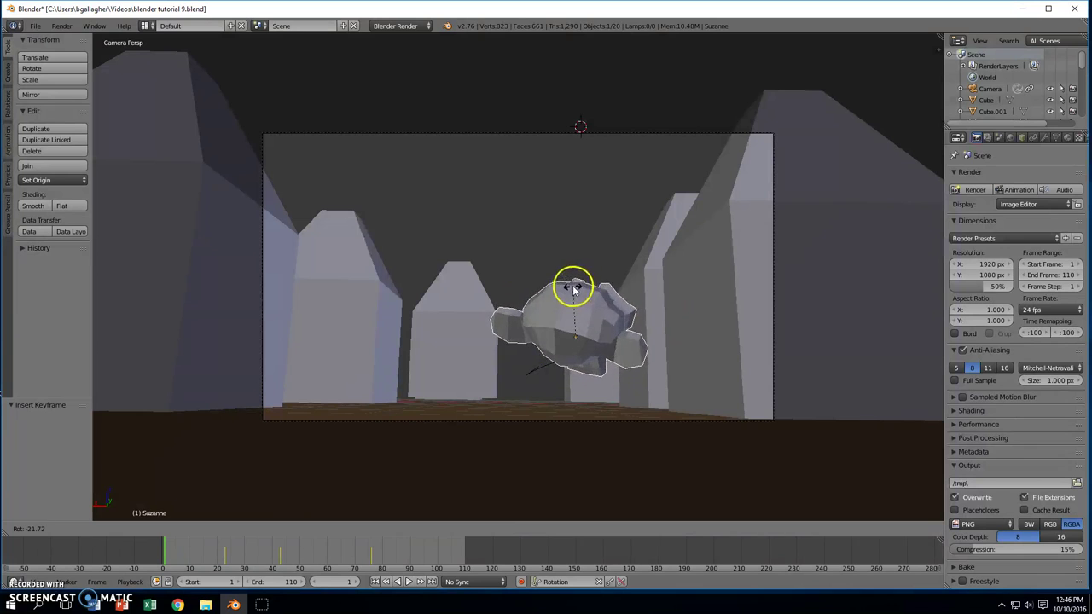
click(569, 290)
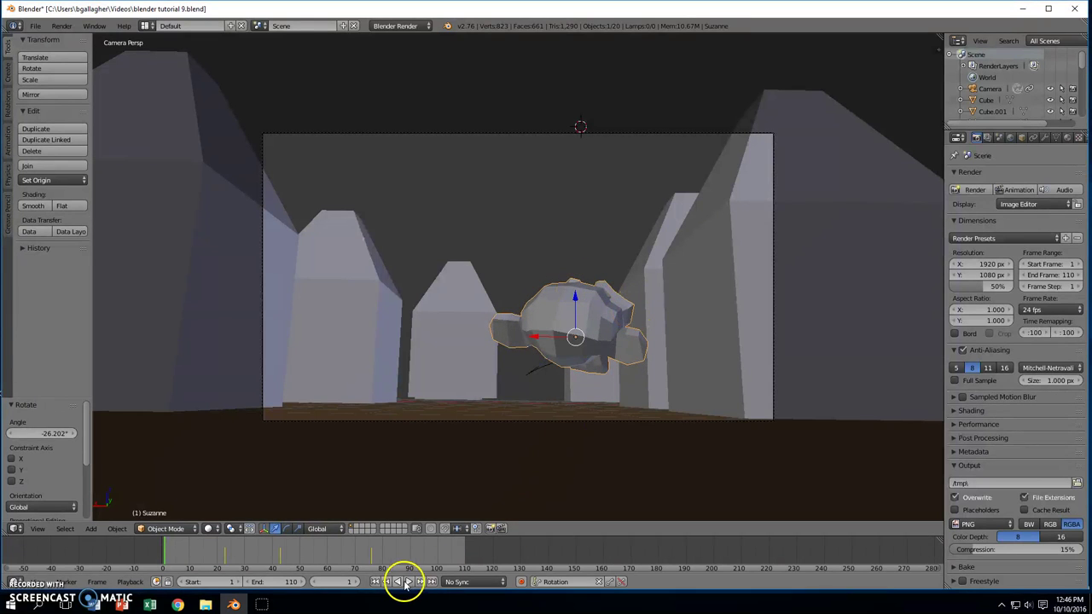
- Replay the banking animation twice and return to frame 1
click(409, 583)
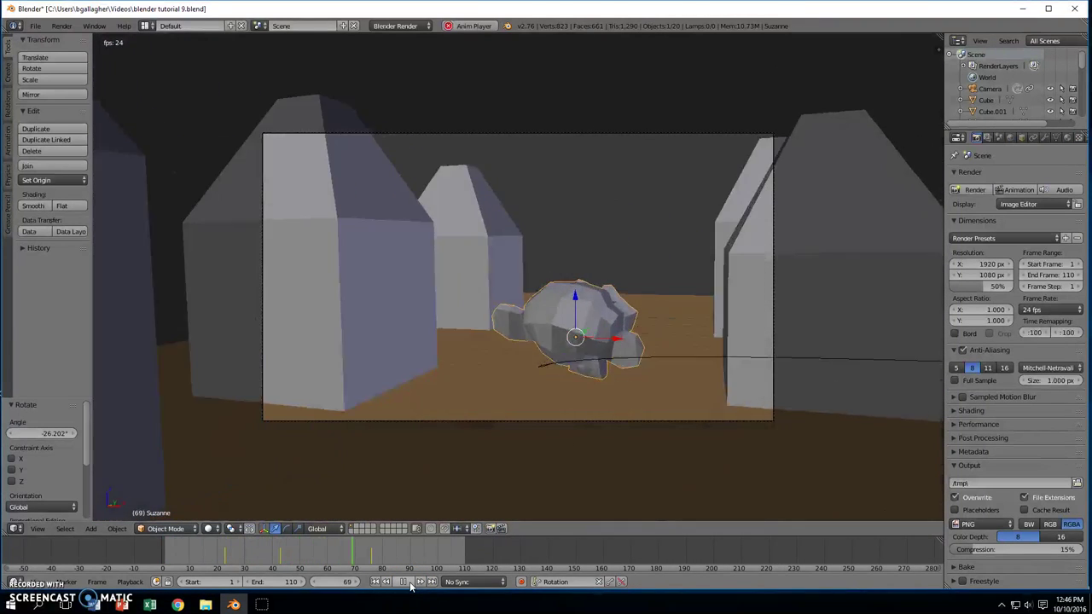
click(409, 582)
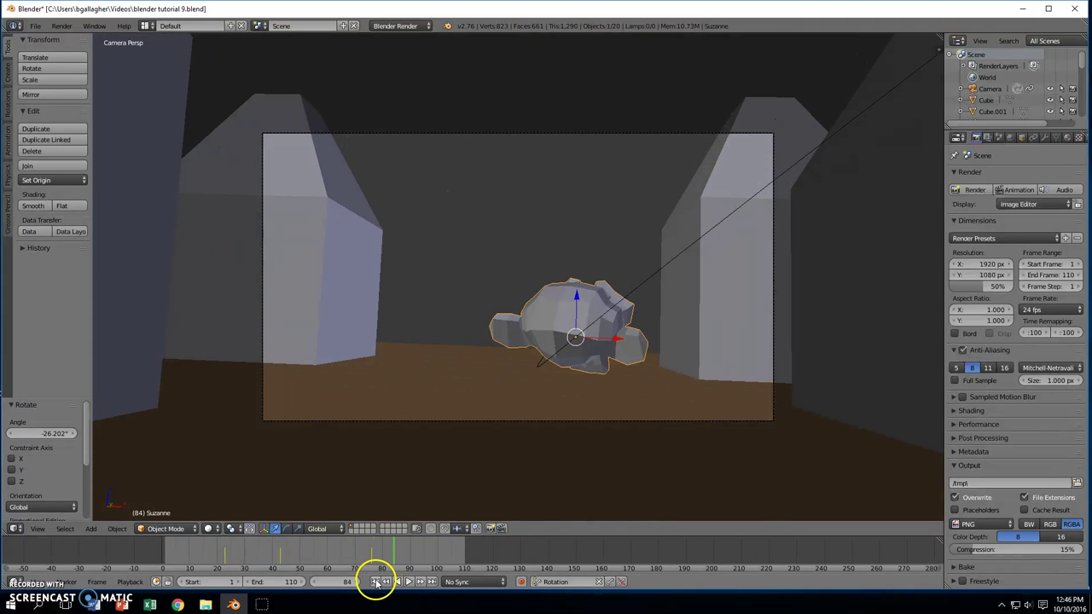
click(376, 582)
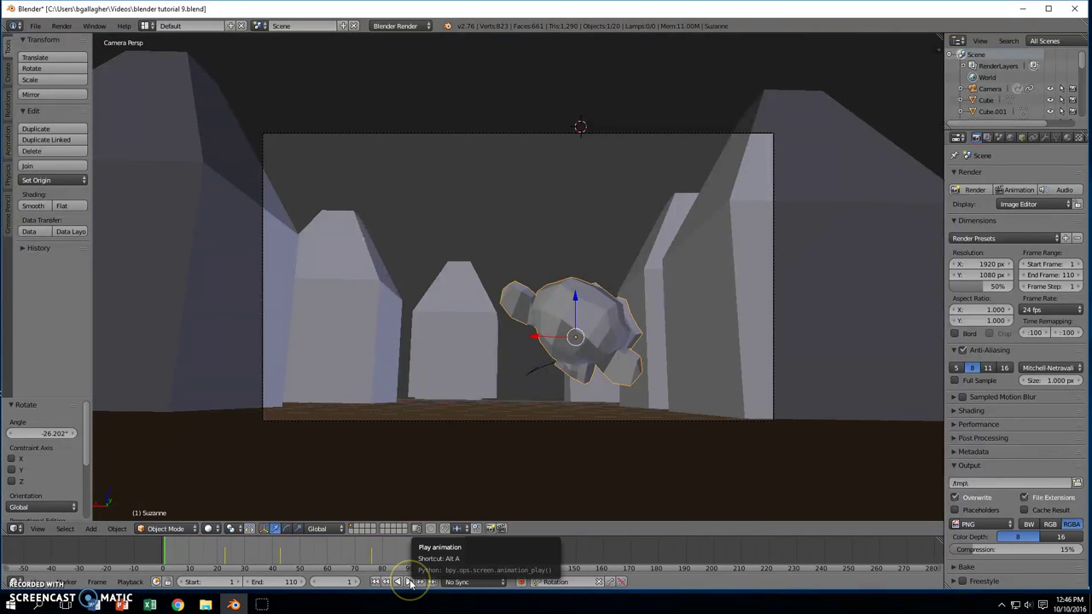
click(409, 583)
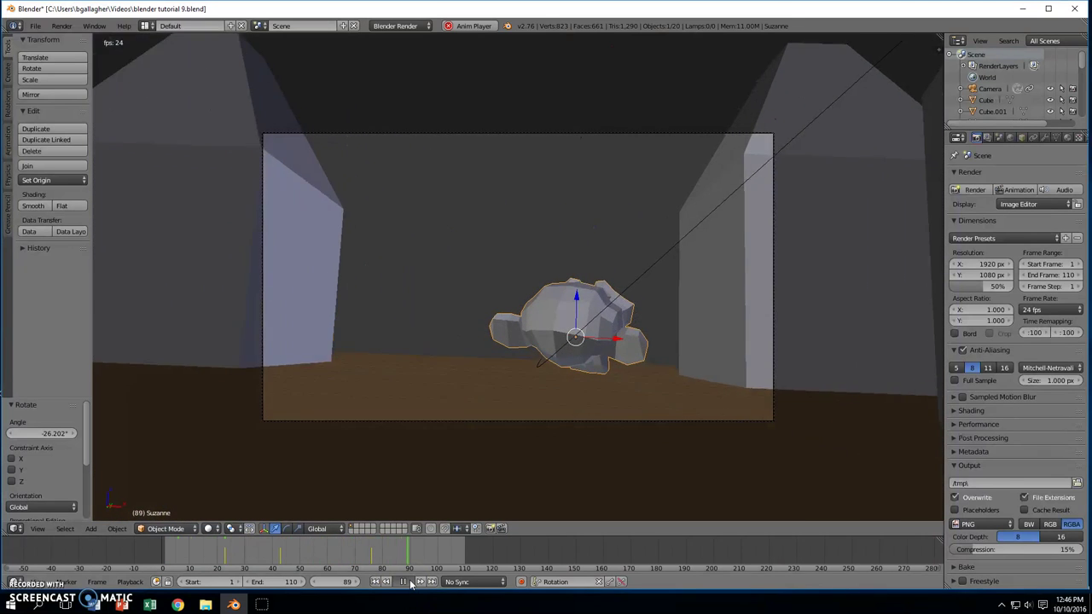
click(407, 583)
click(377, 582)
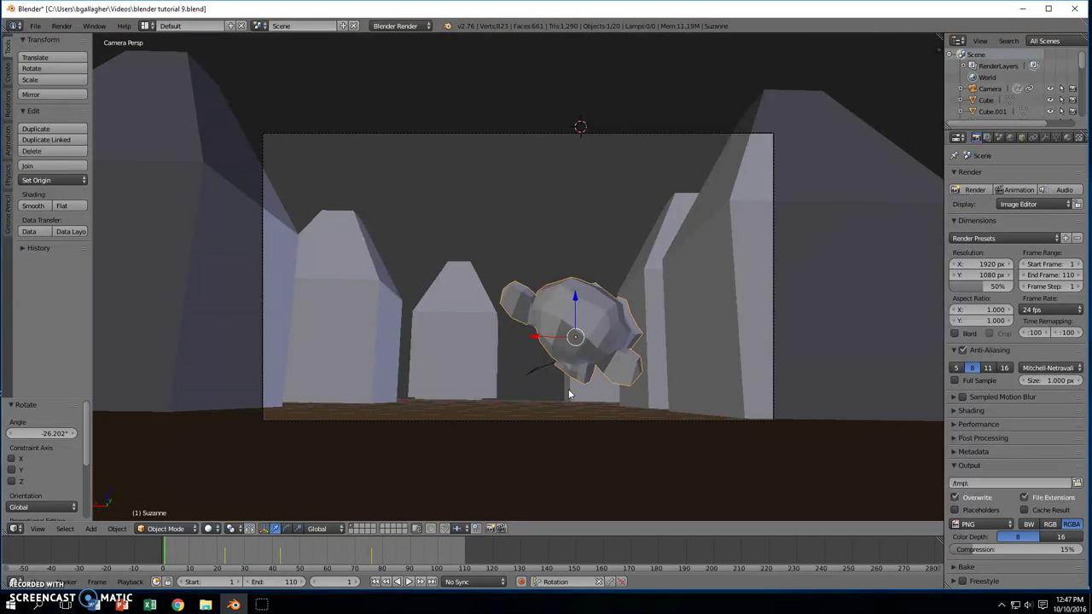
- Orbit to an overhead view of the town and select the NurbsPath curve
mouse_move(603, 338)
middle_down()
mouse_move(539, 341)
mouse_move(555, 326)
mouse_move(594, 334)
middle_up()
right_click(523, 291)
mouse_move(529, 317)
middle_down()
mouse_move(531, 256)
mouse_move(475, 251)
mouse_move(469, 309)
mouse_move(529, 309)
middle_up()
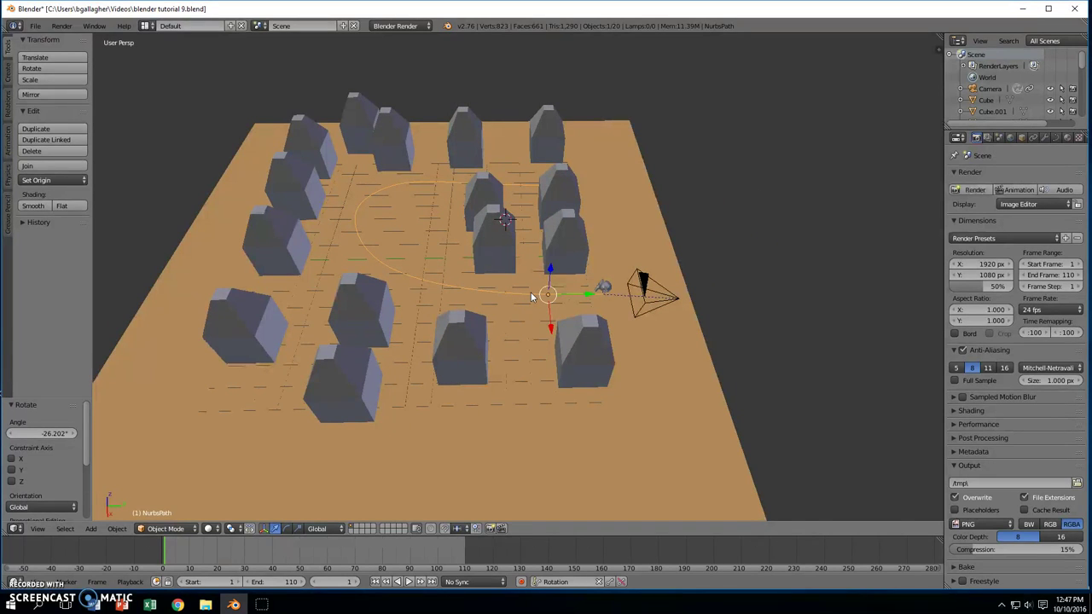
- Duplicate the middle house as Cube.016, place it beside the path, and raise it 0.930 on Z
right_click(490, 246)
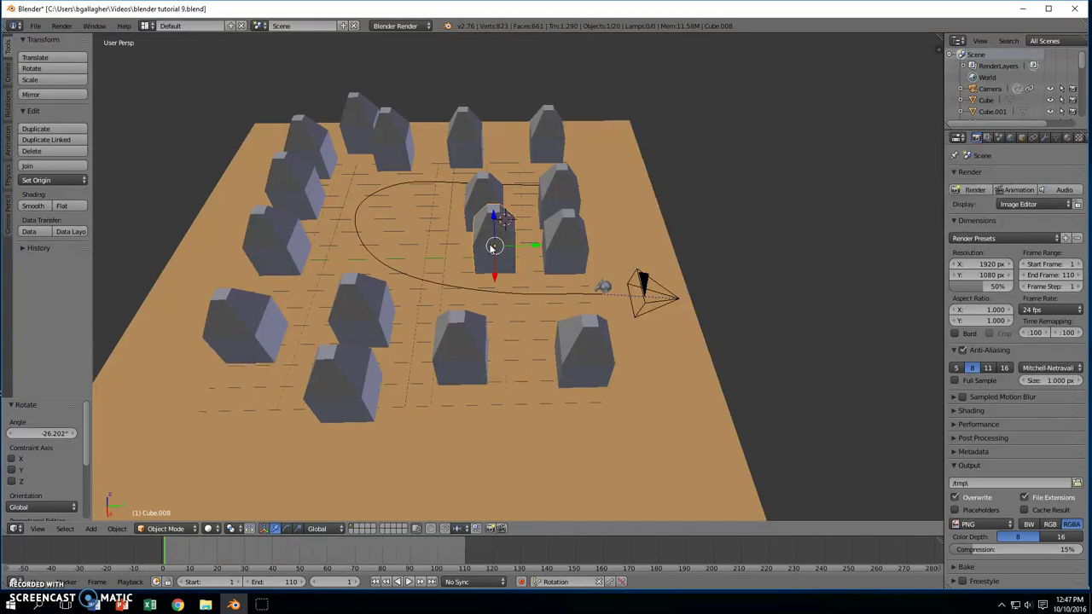
right_drag(491, 249, 417, 267)
click(421, 299)
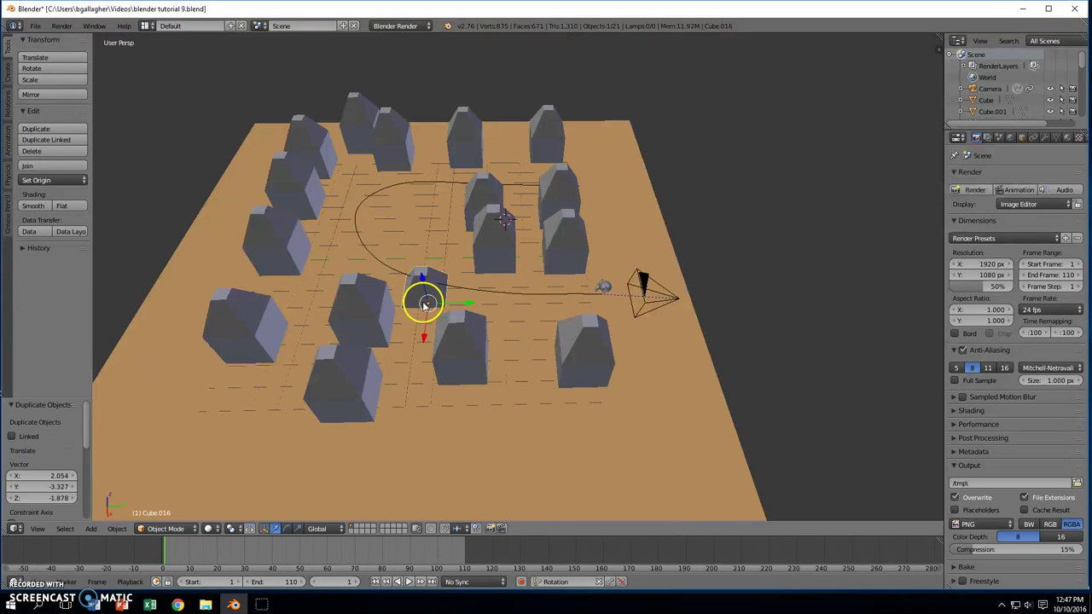
mouse_move(421, 299)
middle_down()
mouse_move(451, 307)
mouse_move(452, 268)
mouse_move(426, 280)
middle_up()
drag(421, 281, 422, 246)
click(426, 263)
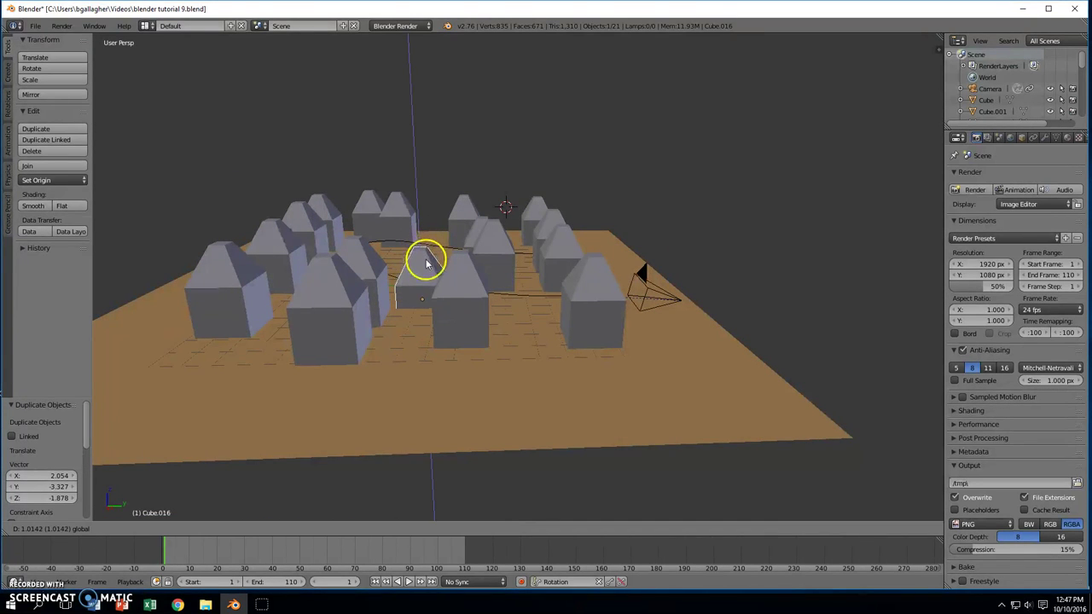
click(426, 264)
middle_drag(541, 298, 495, 347)
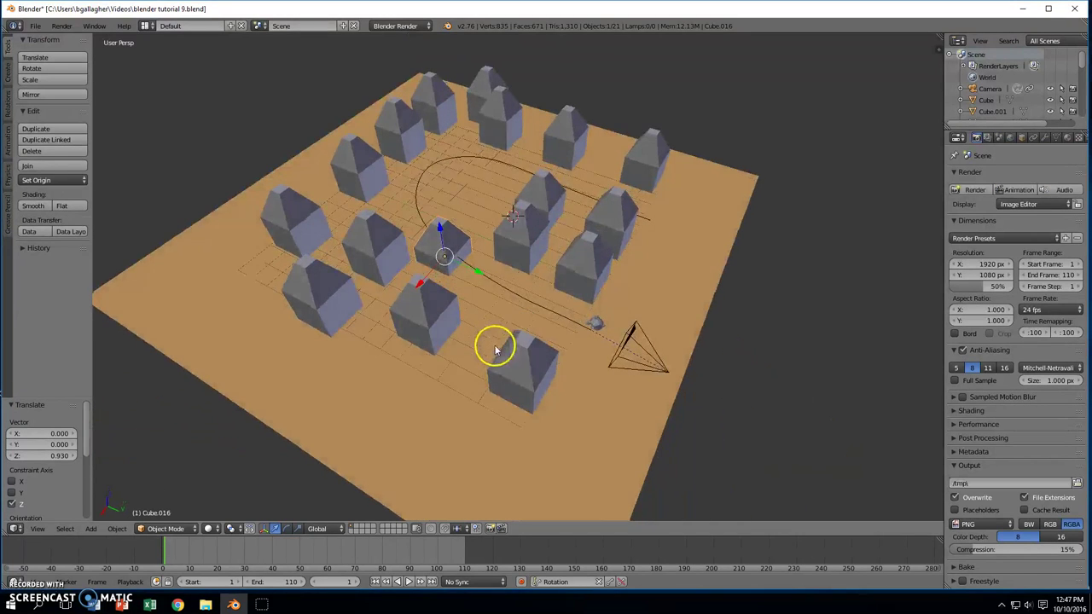
right_click(491, 281)
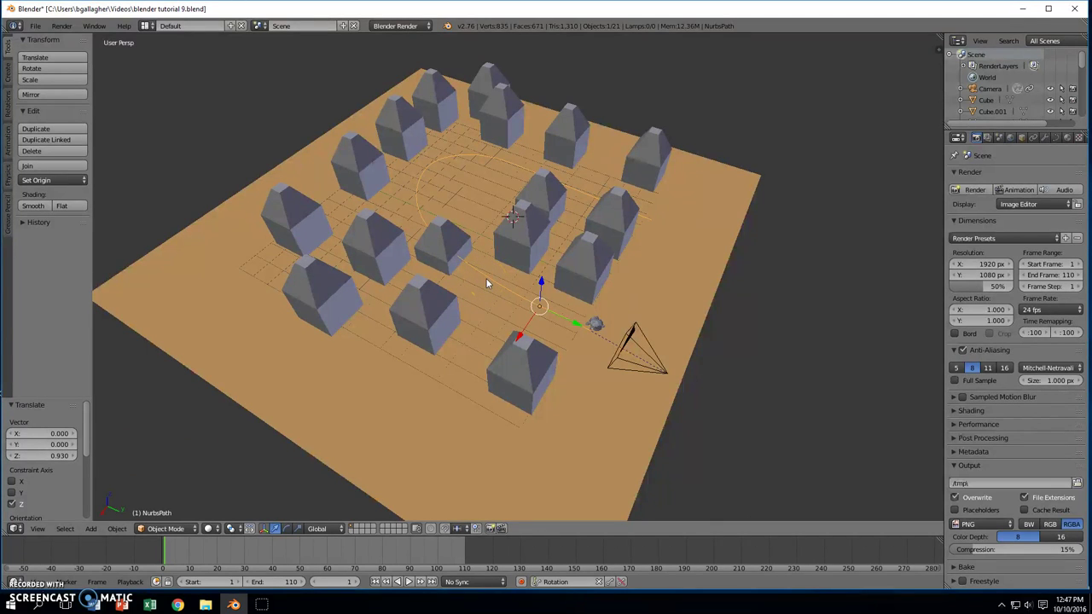
- In Edit Mode, lift path control points high above the houses
key(Tab)
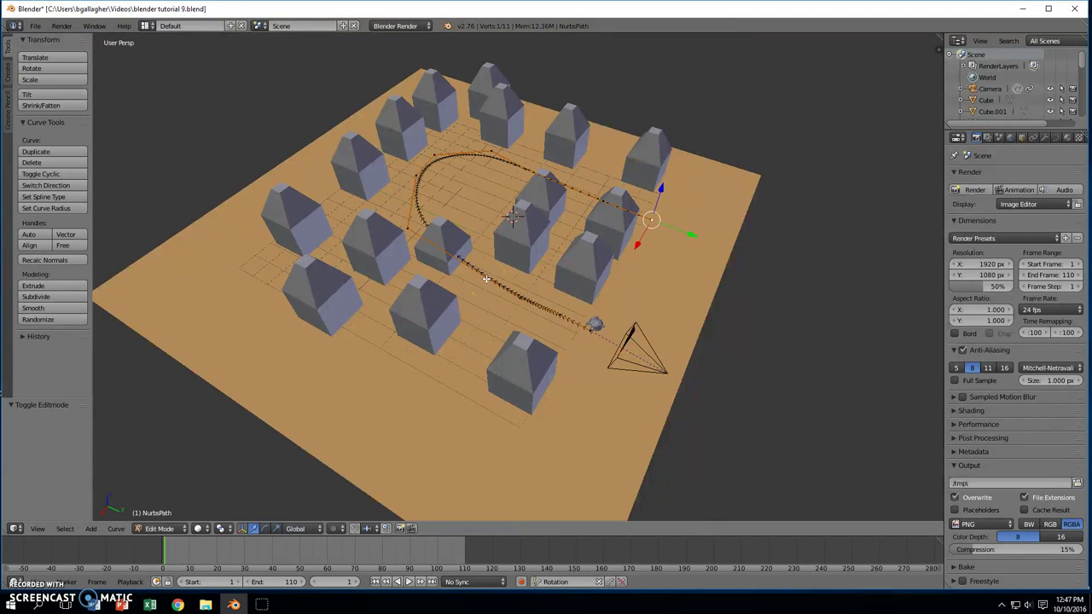
scroll(485, 278, up, 4)
scroll(516, 304, up, 2)
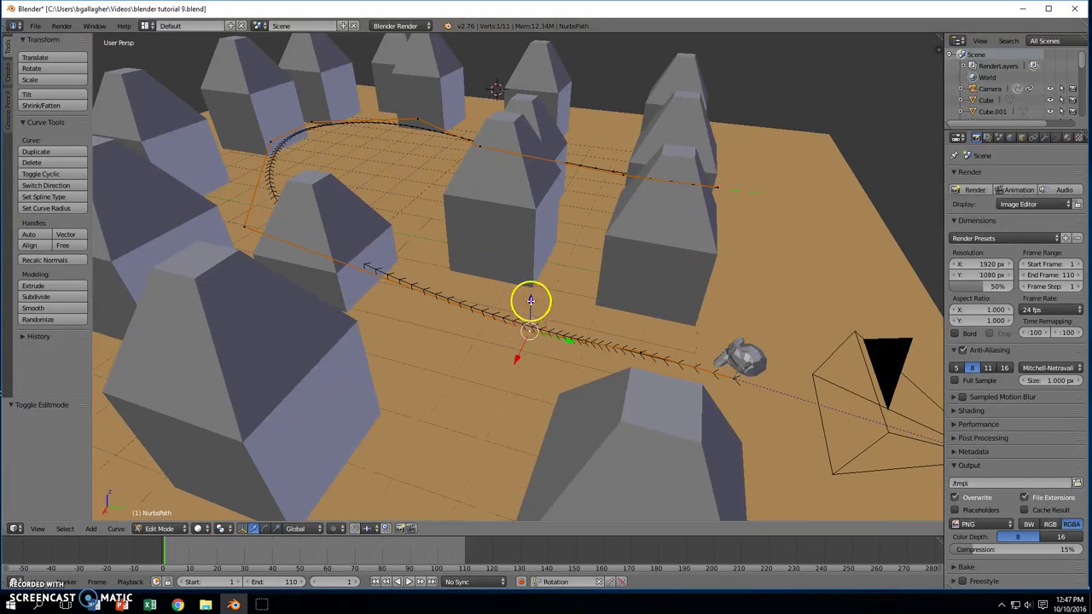
drag(530, 300, 545, 243)
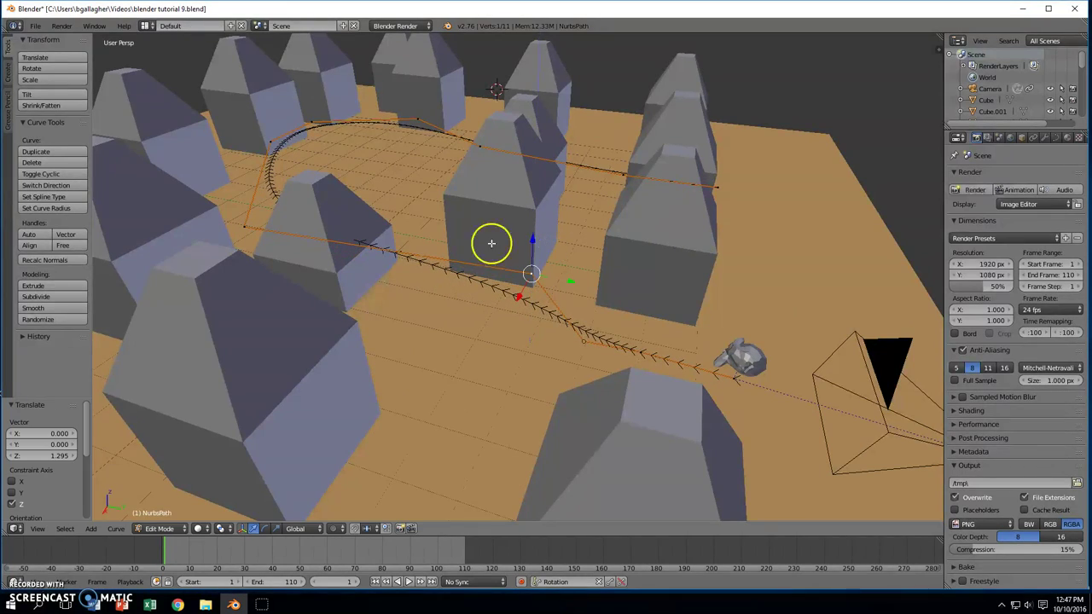
middle_drag(439, 244, 337, 446)
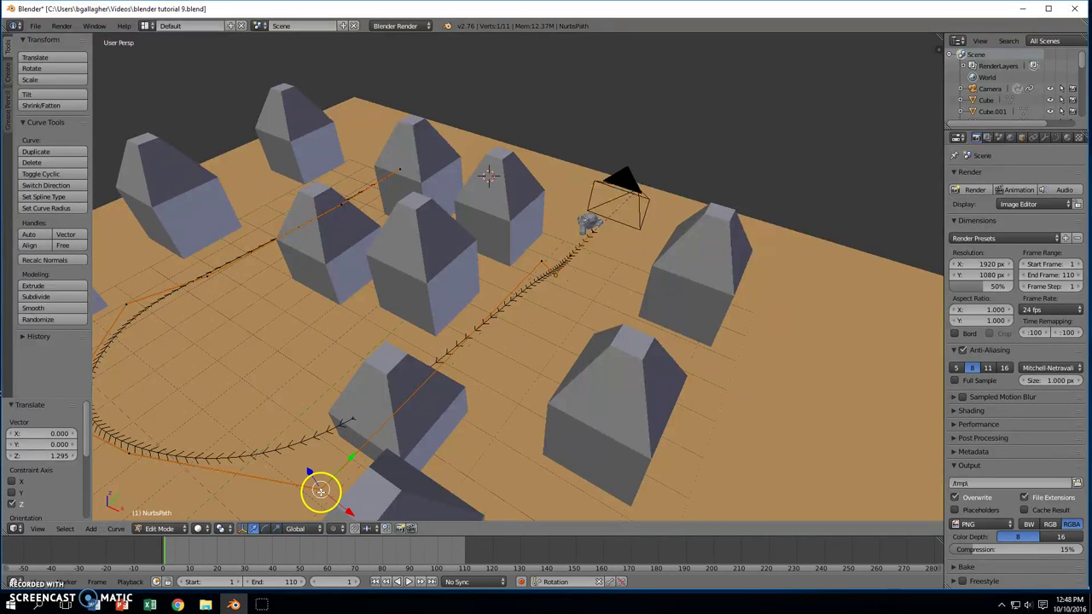
drag(314, 476, 329, 328)
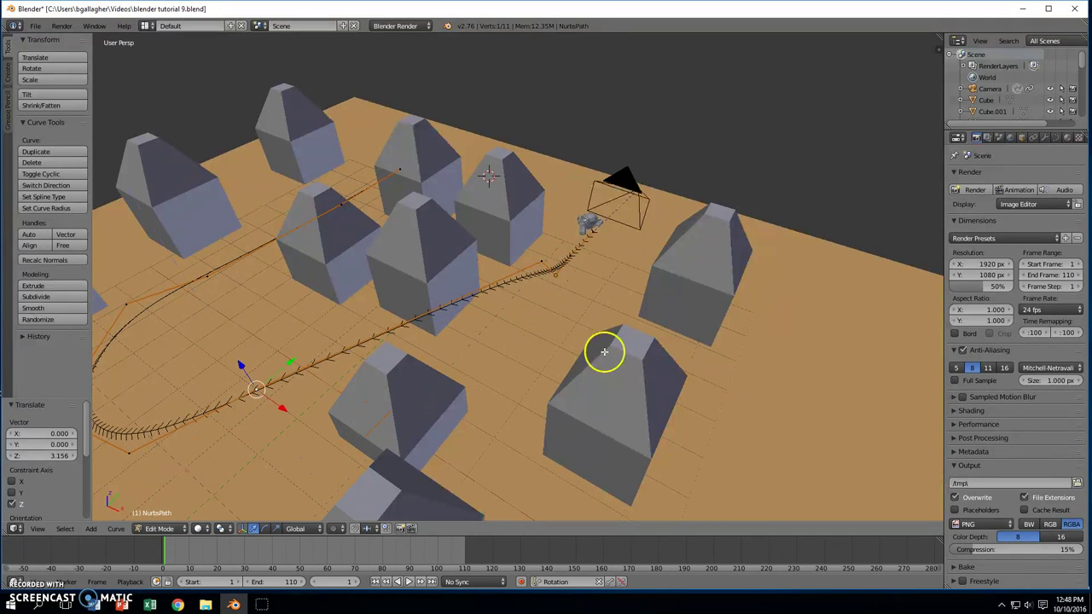
middle_drag(604, 353, 531, 342)
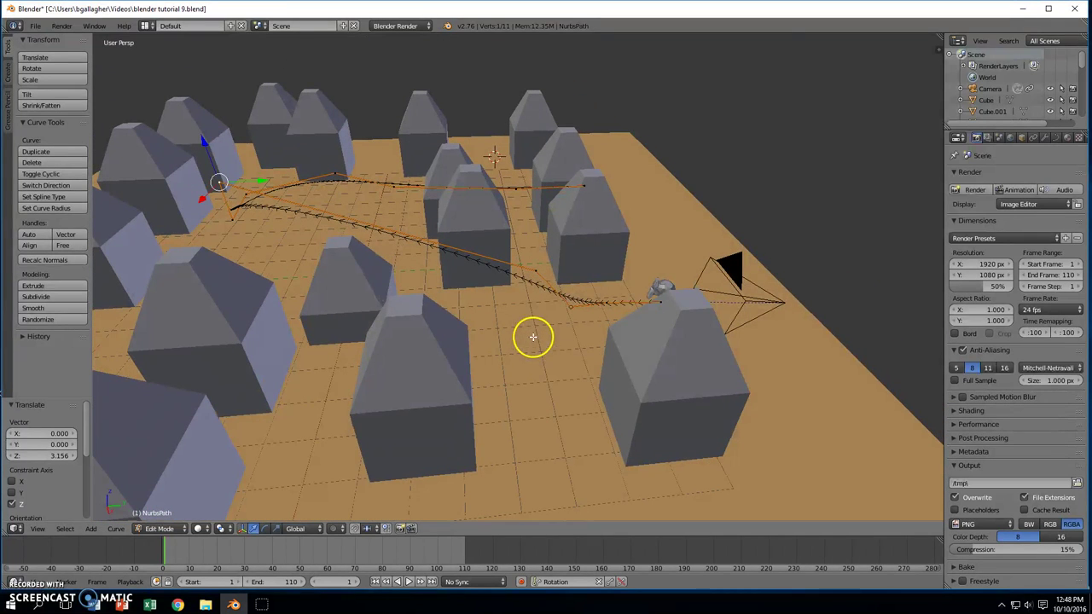
- Reposition another control point and the curve's end point, then inspect the raised curve
key(g)
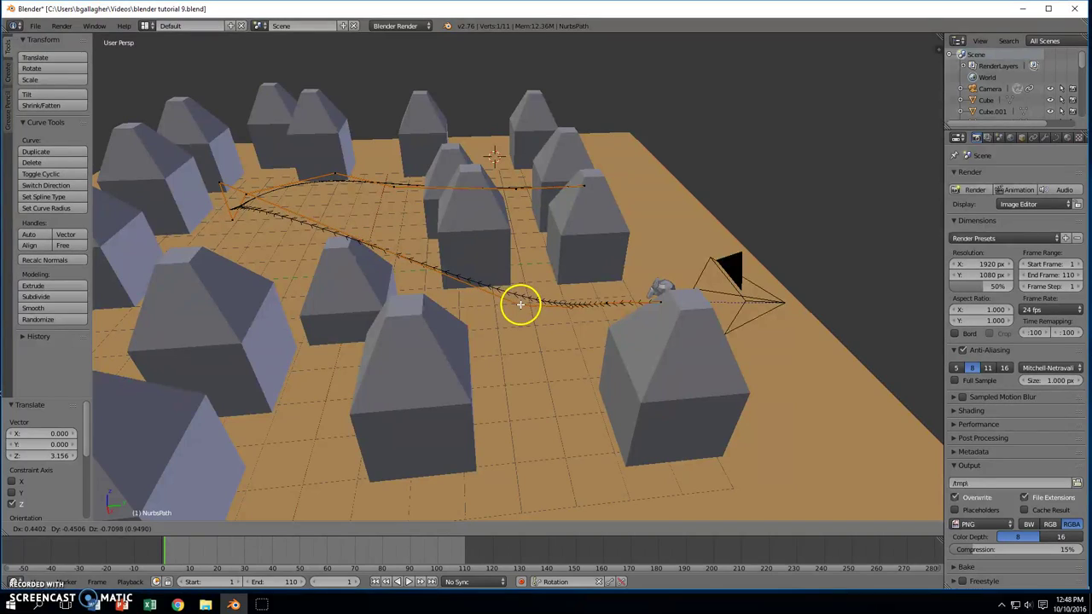
click(517, 290)
middle_drag(463, 287, 555, 273)
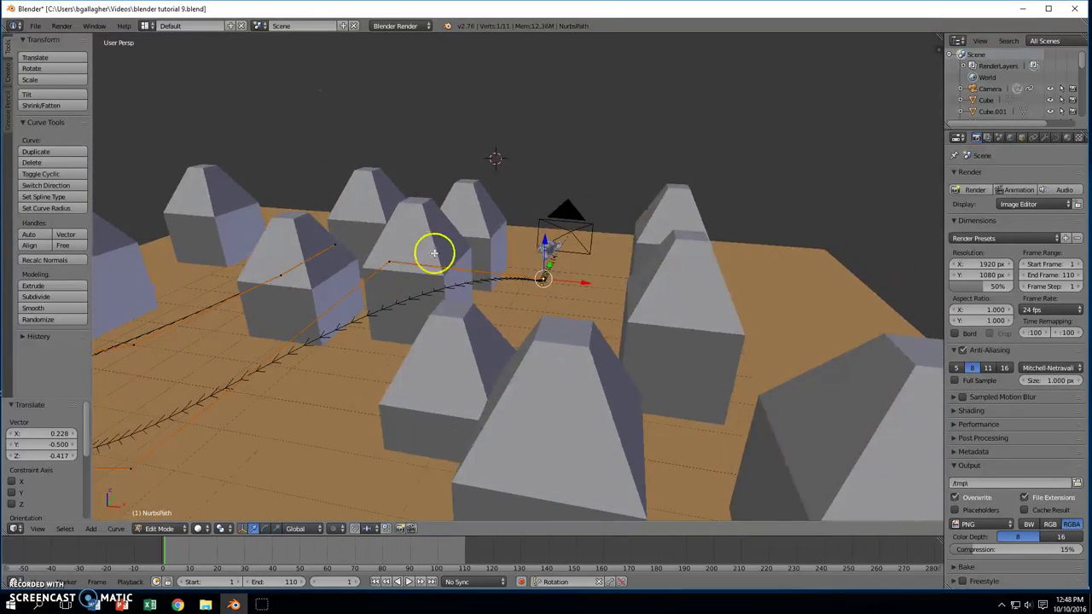
key(g)
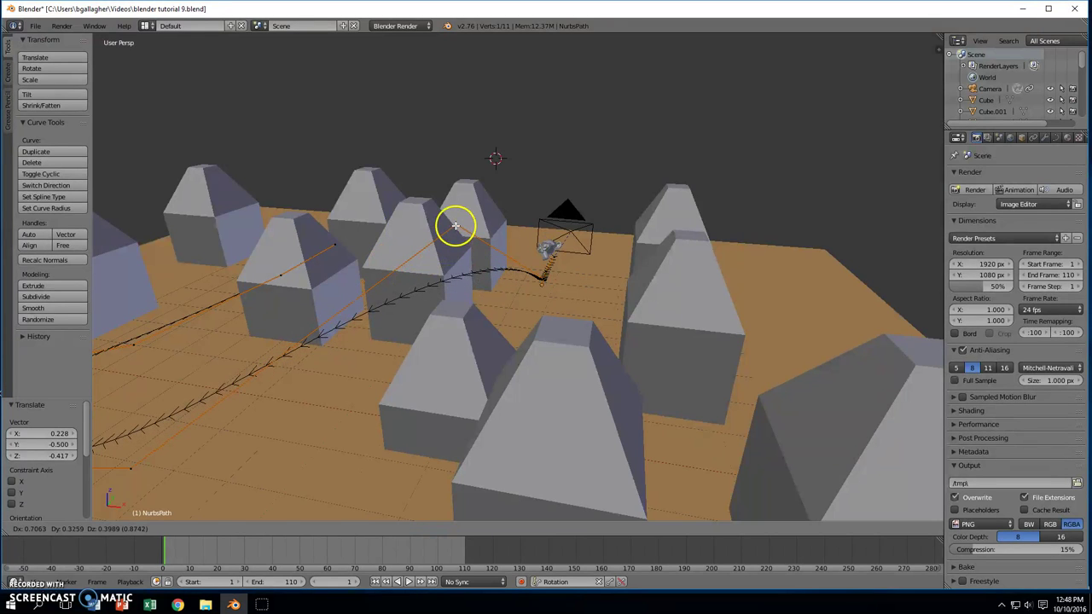
click(456, 225)
middle_drag(580, 244, 427, 244)
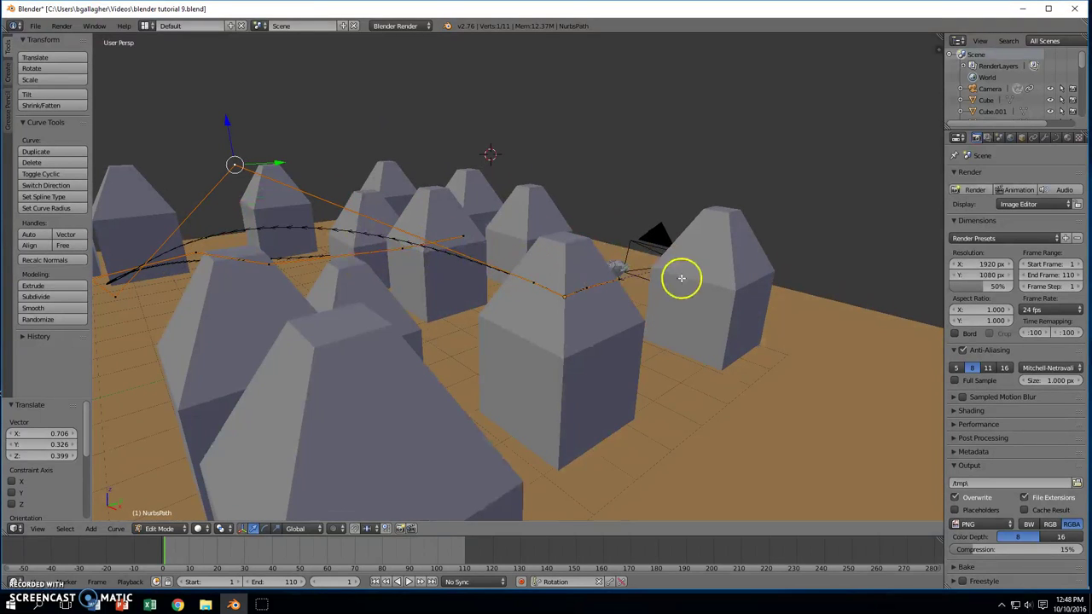
middle_drag(270, 246, 414, 239)
middle_drag(667, 342, 321, 382)
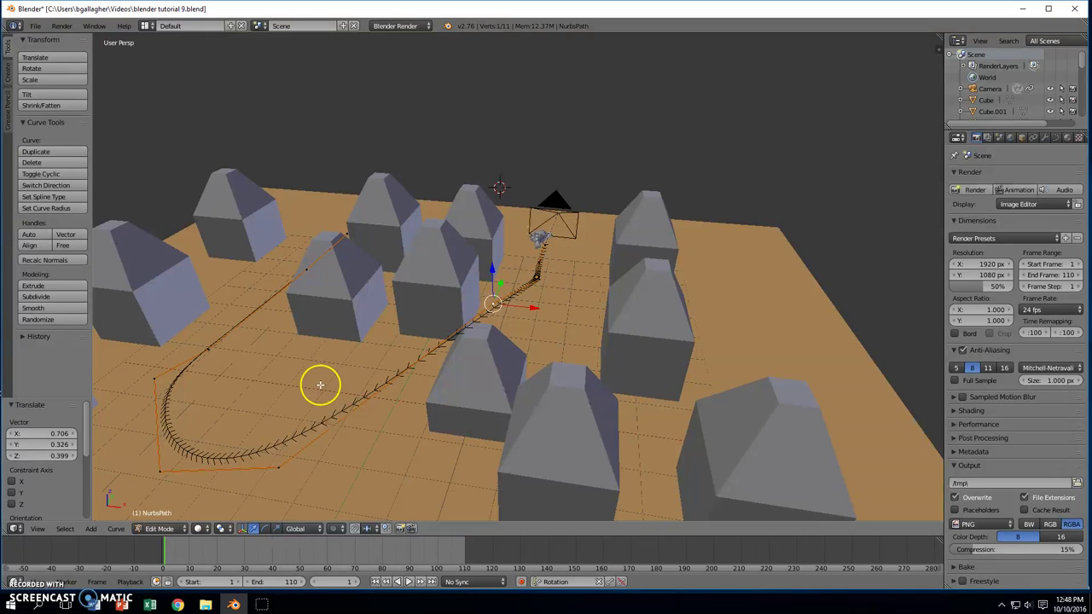
key(shift+a)
key(Escape)
- Leave curve editing and add a torus ring to the scene
key(Tab)
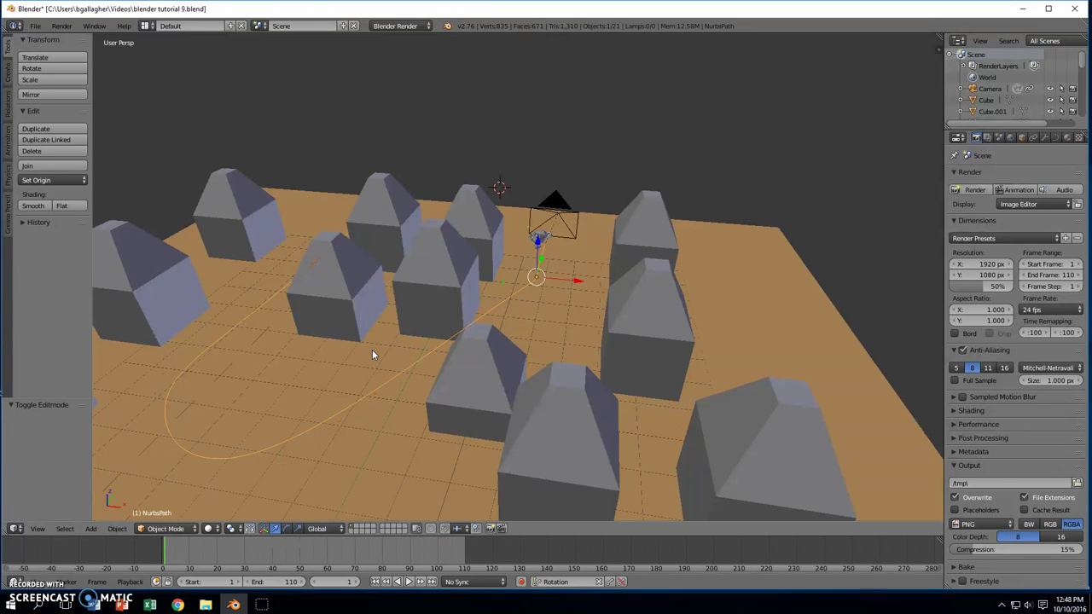
key(shift+a)
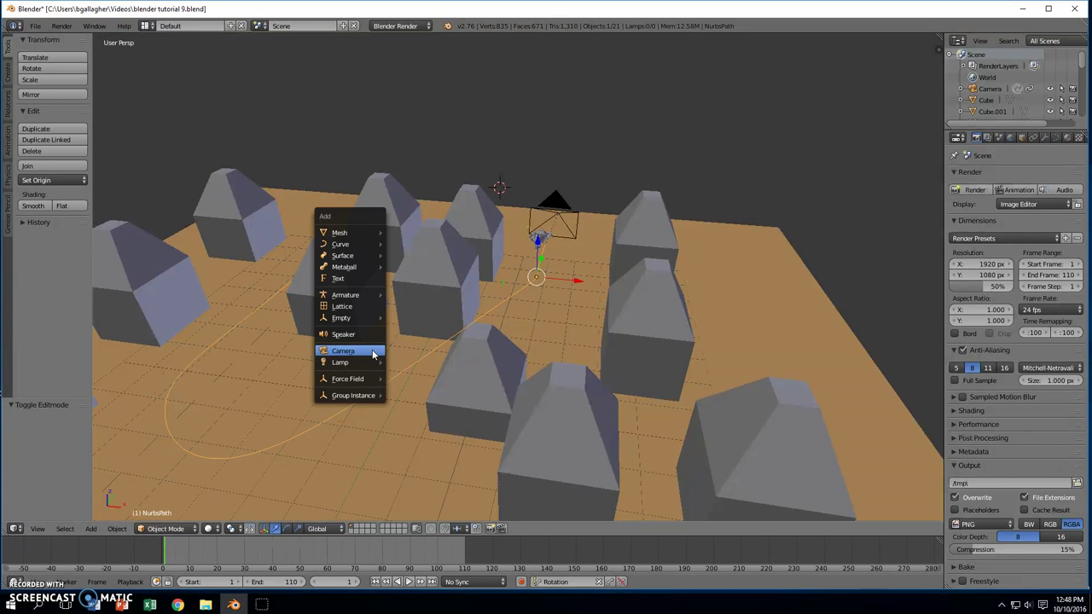
mouse_move(371, 232)
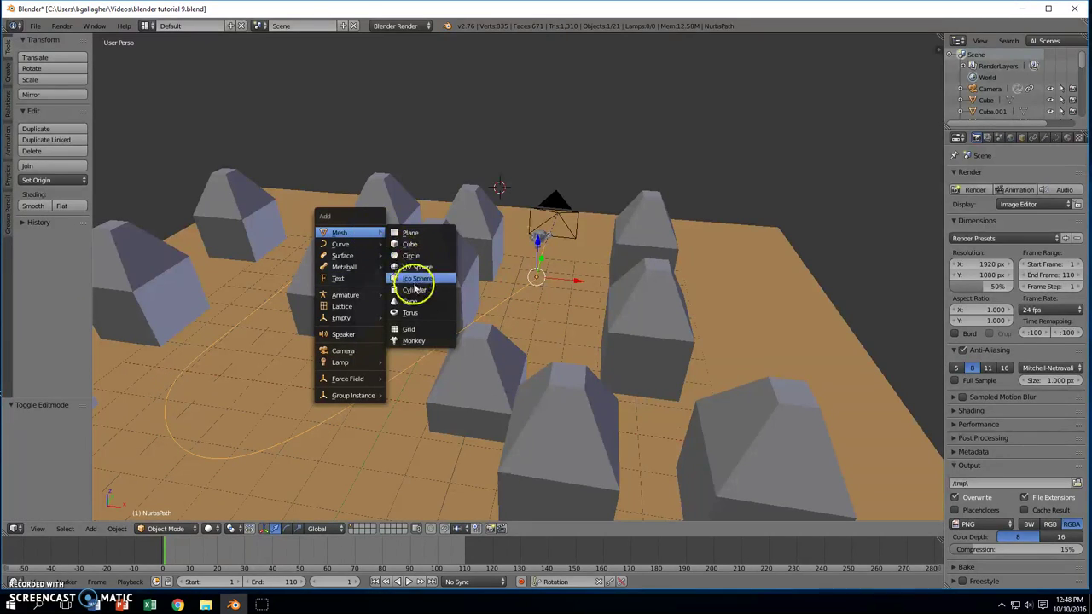
click(412, 315)
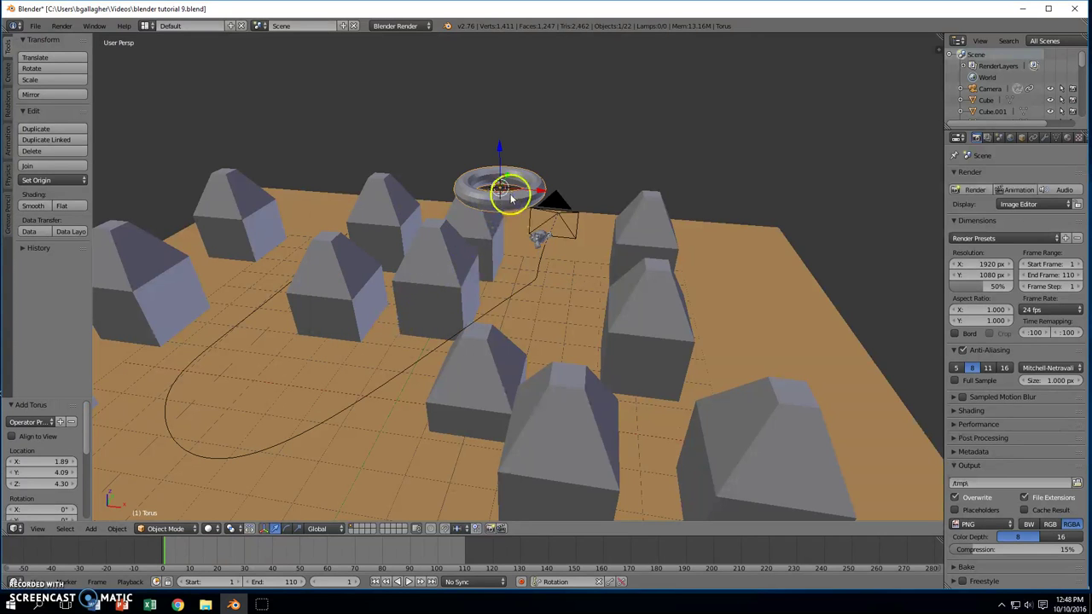
- Move the torus along Y, Z and X so it sits on the flight path
middle_drag(568, 195, 477, 224)
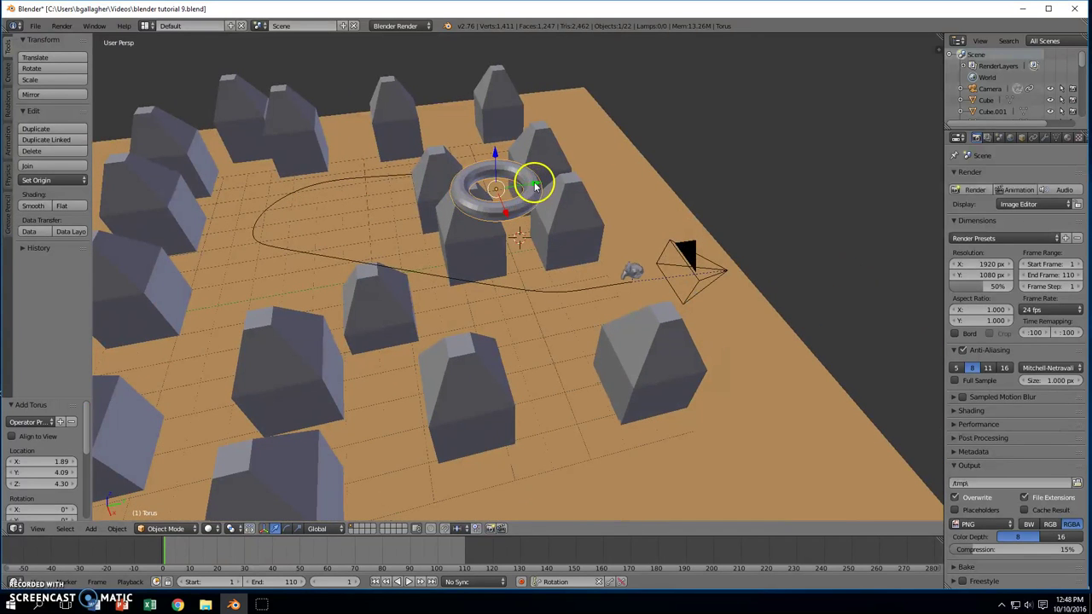
drag(533, 183, 302, 205)
middle_drag(302, 204, 441, 214)
drag(375, 236, 379, 303)
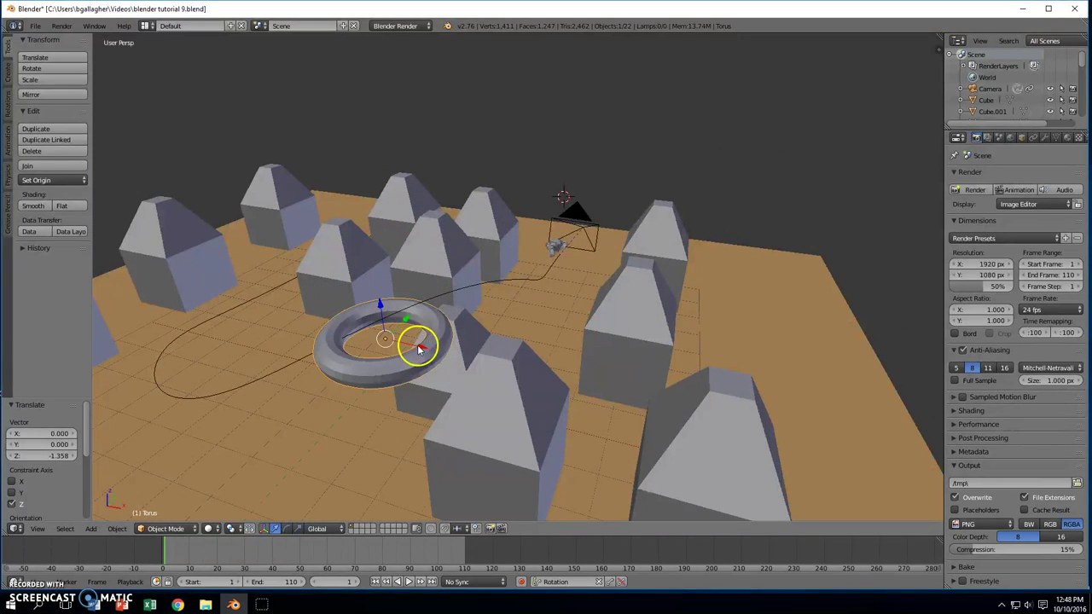
drag(417, 345, 214, 302)
middle_drag(243, 317, 470, 372)
drag(529, 329, 449, 334)
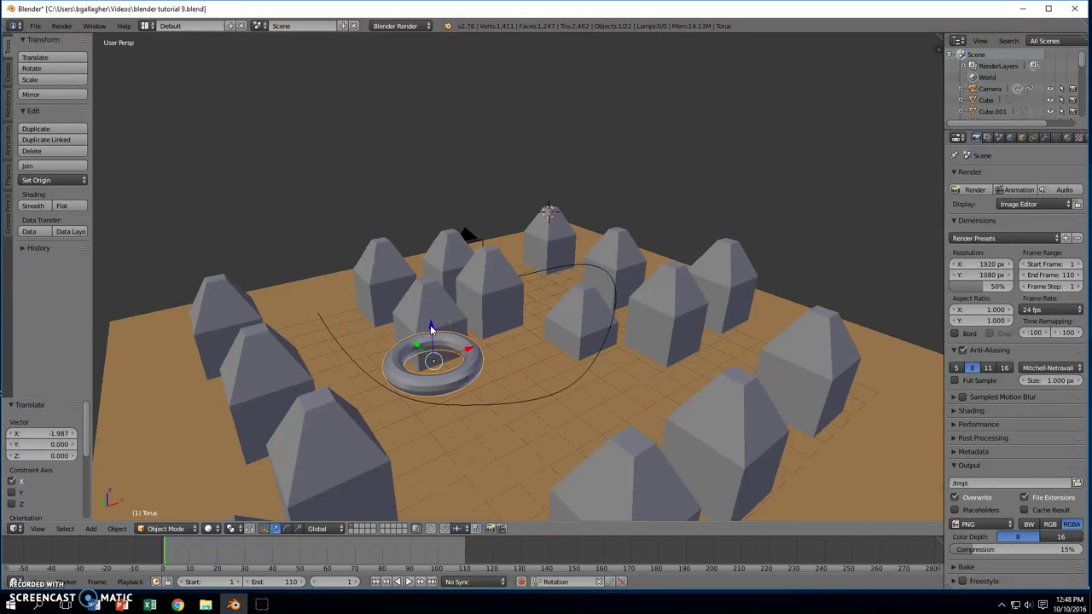
- Stand the torus upright with a roughly 100° rotation and lower it onto the path
key(r)
click(469, 367)
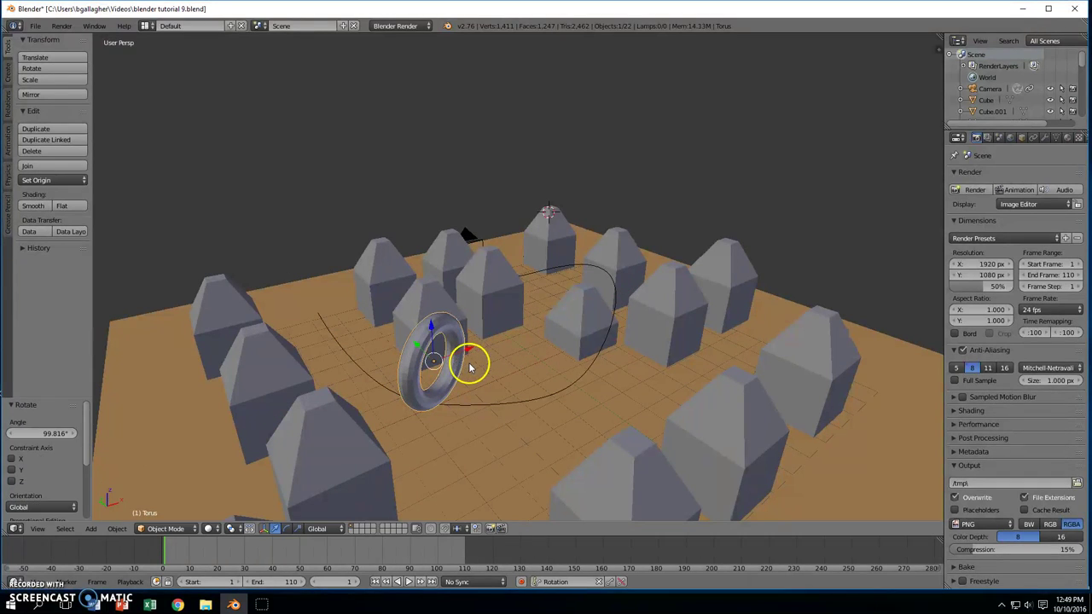
middle_drag(469, 367, 373, 317)
drag(349, 302, 350, 305)
drag(357, 342, 401, 361)
mouse_move(402, 361)
middle_down()
mouse_move(415, 356)
mouse_move(393, 355)
middle_up()
- Scale the torus to about 1.888 and move it so the path passes through
key(s)
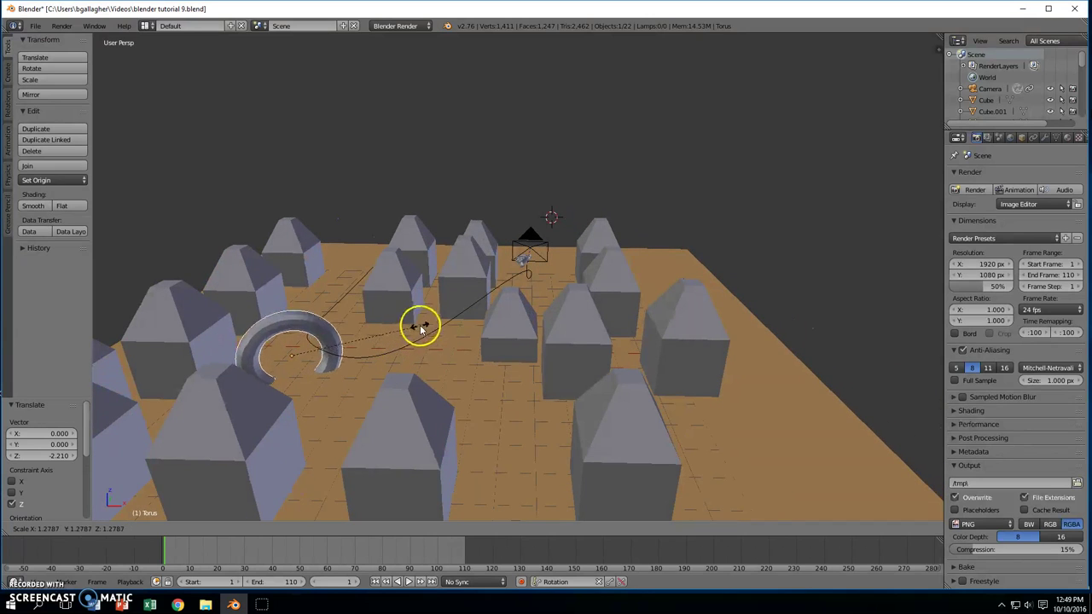
click(459, 258)
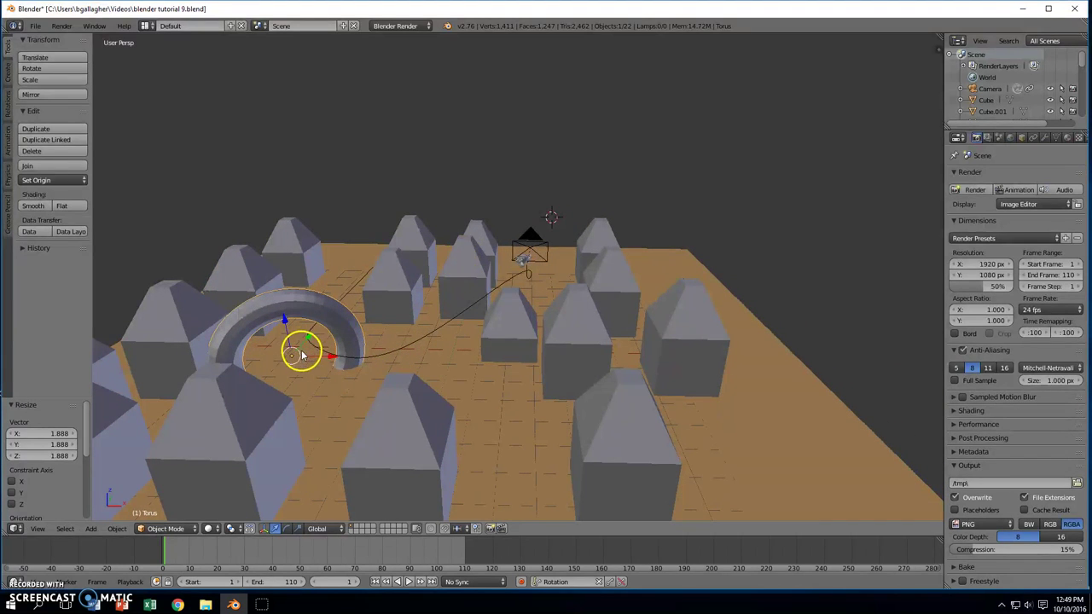
key(g)
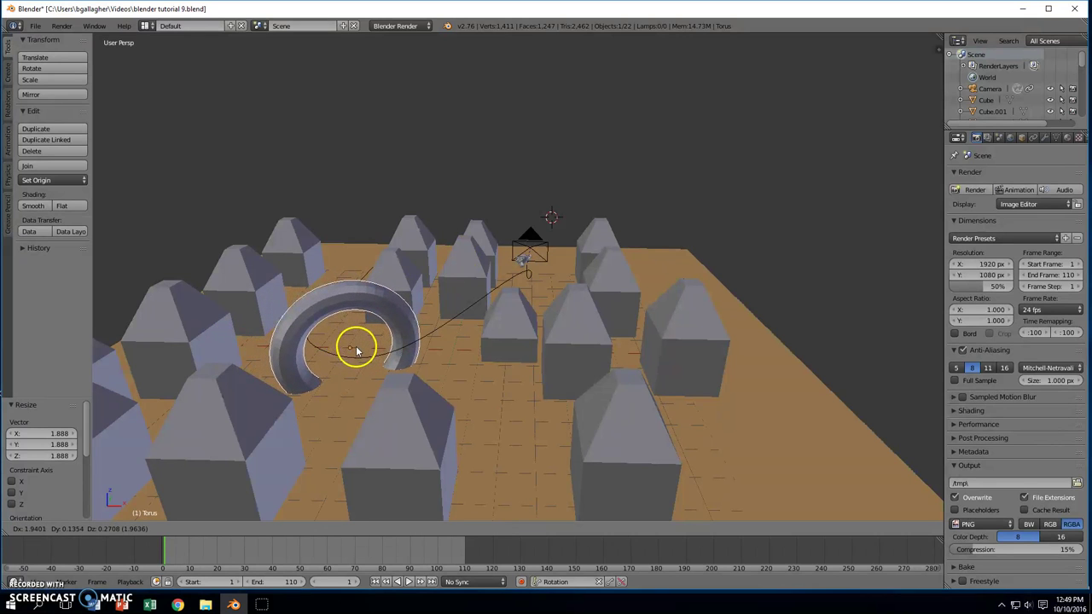
click(356, 347)
middle_drag(439, 337, 383, 361)
middle_drag(615, 251, 479, 232)
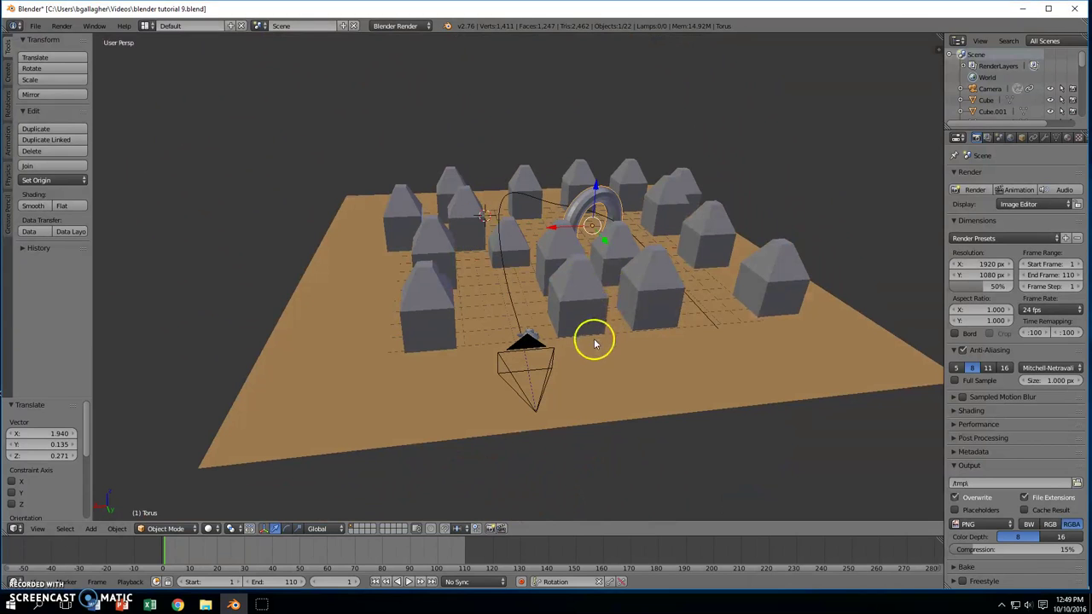
key(KP_0)
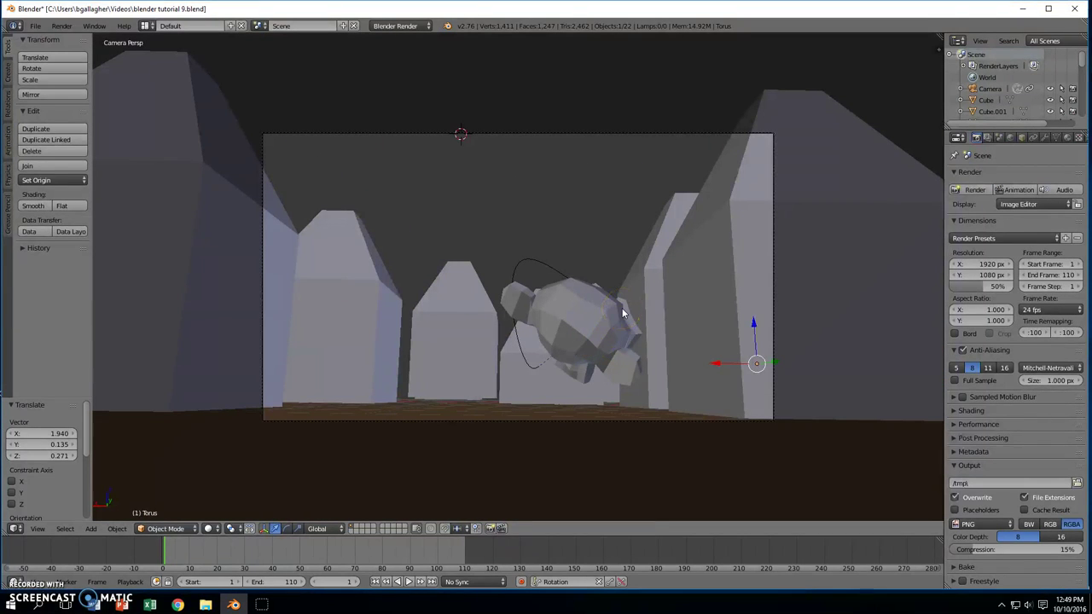
click(408, 583)
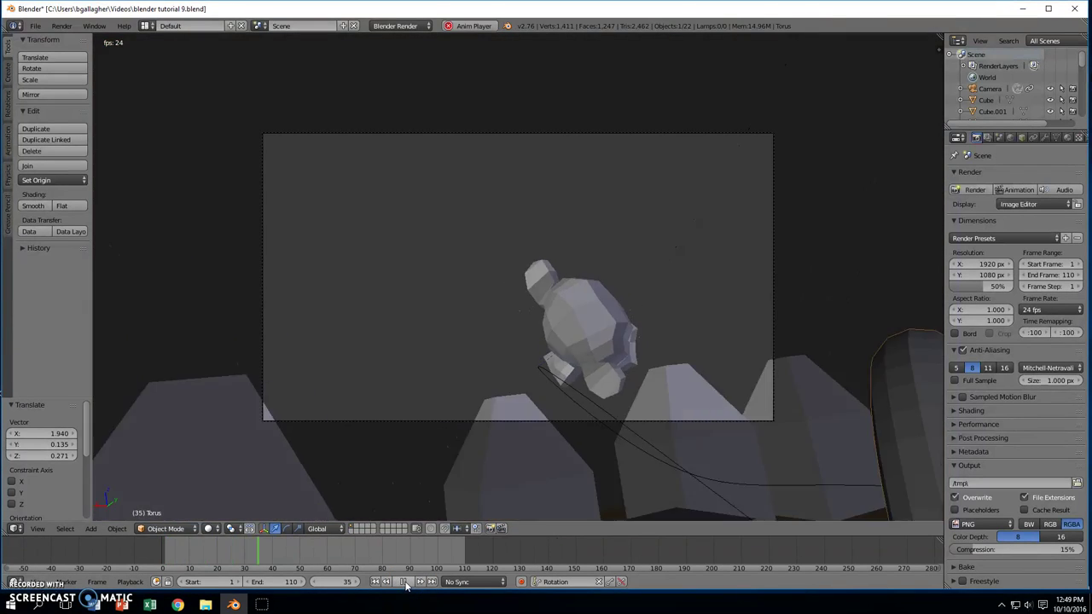
click(405, 582)
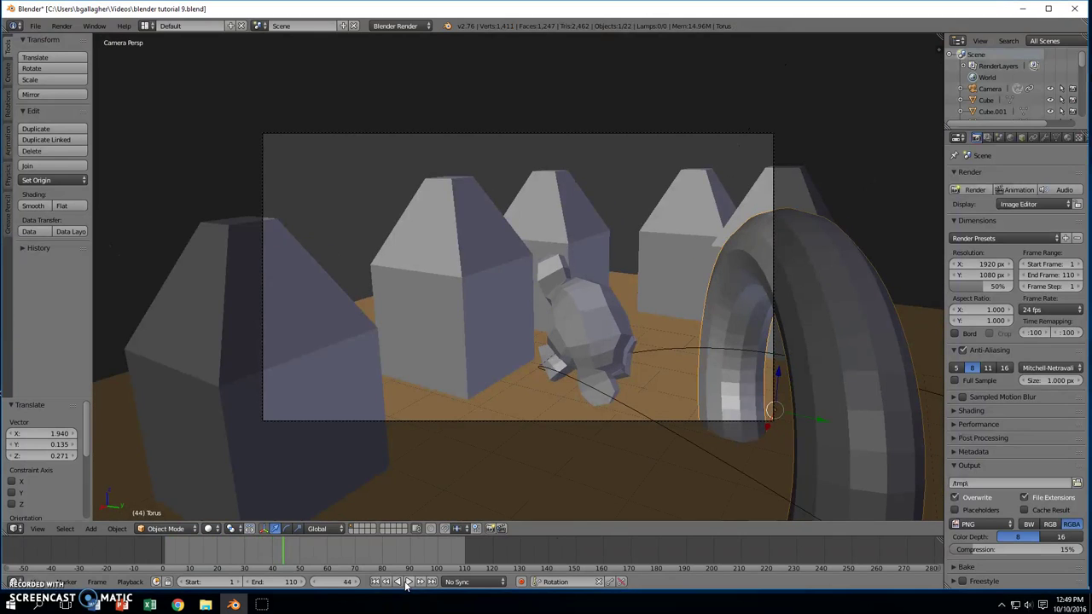
click(376, 582)
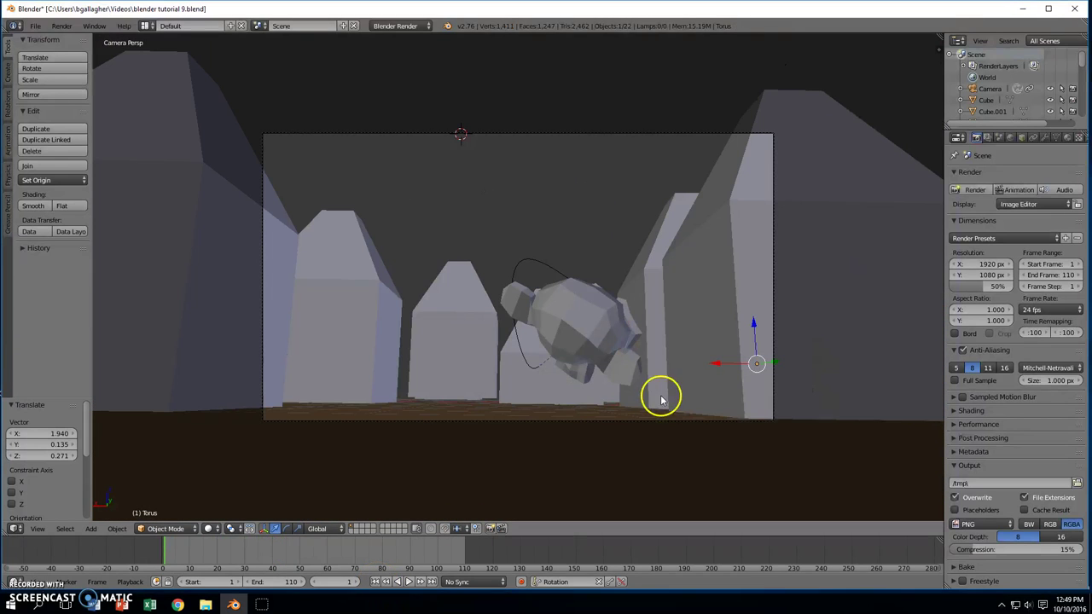
middle_drag(575, 325, 650, 332)
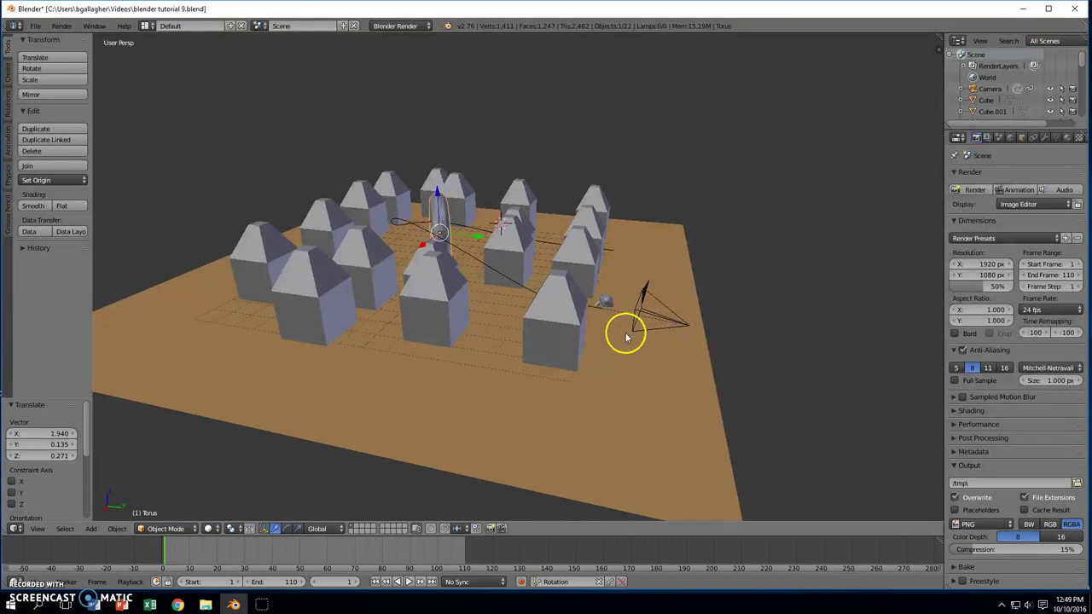
middle_drag(583, 383, 585, 401)
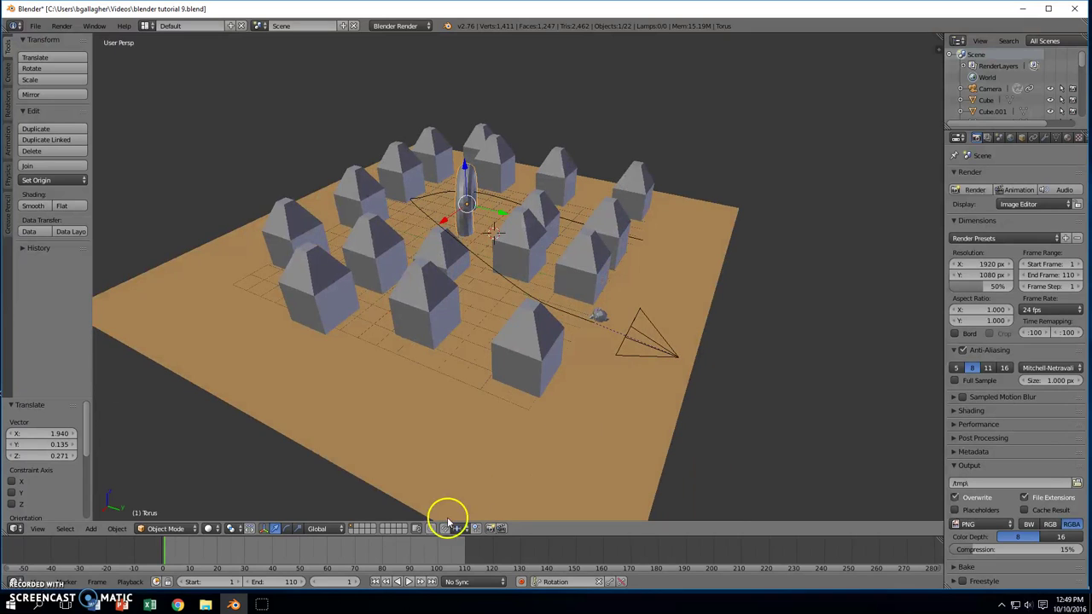
click(408, 582)
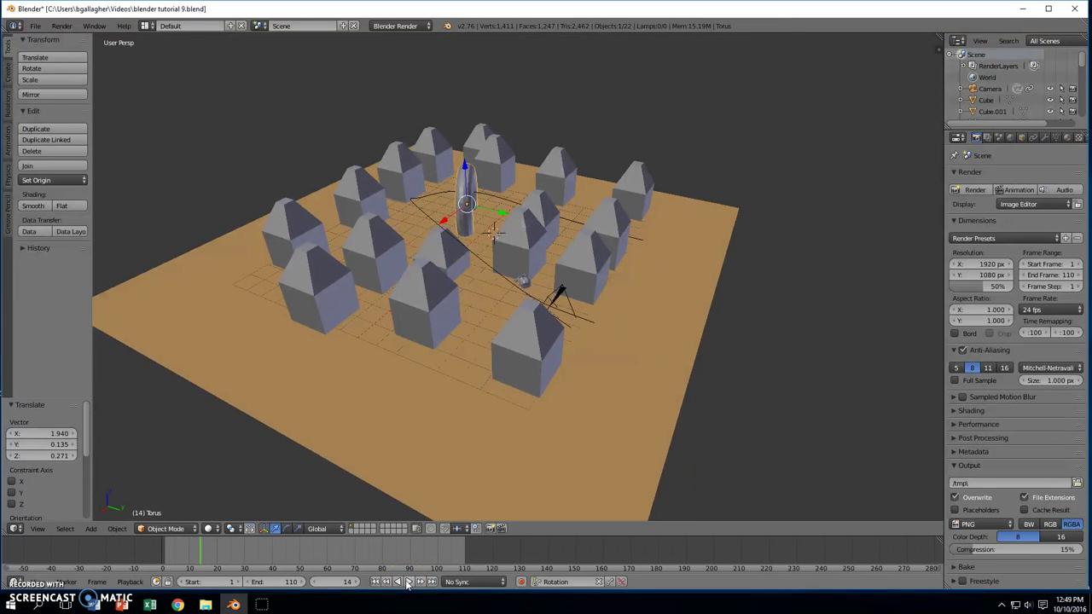
middle_drag(520, 461, 529, 378)
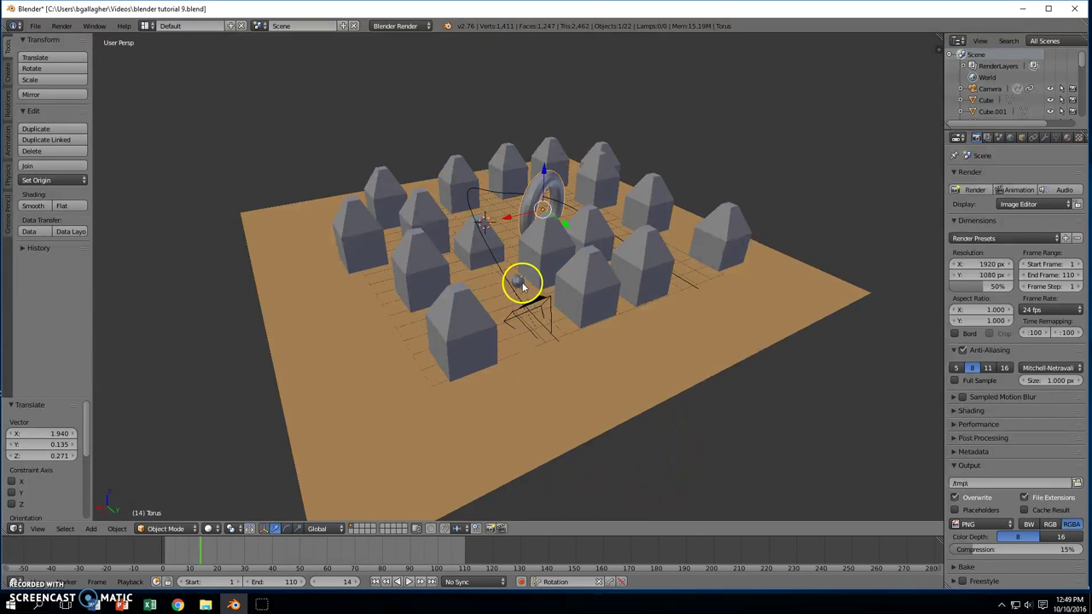
middle_drag(537, 341, 595, 353)
click(377, 582)
middle_drag(691, 358, 646, 353)
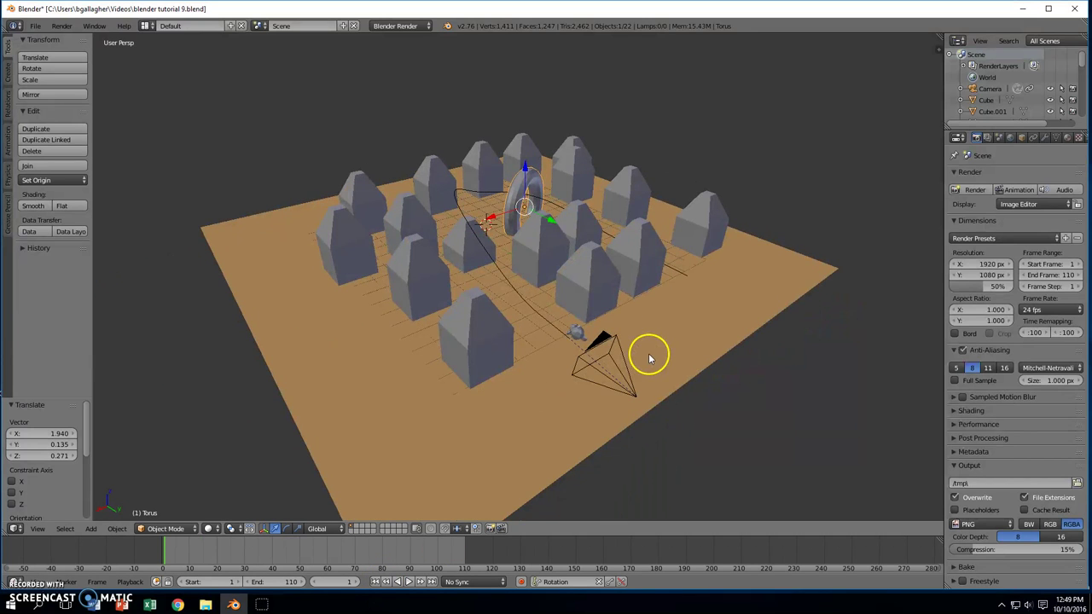
right_click(553, 327)
middle_drag(631, 317, 657, 314)
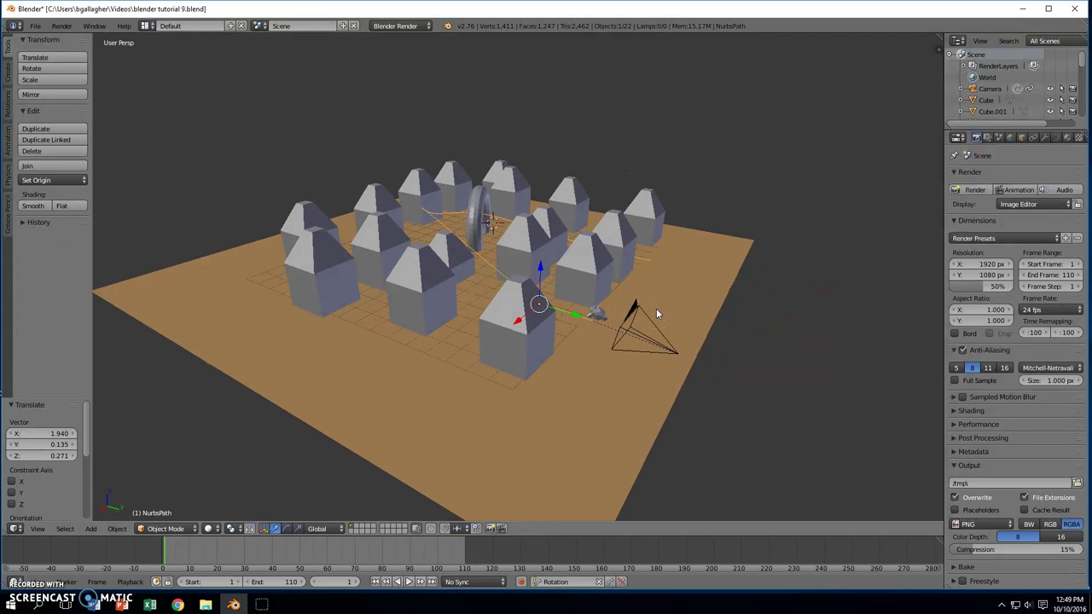
- In Edit Mode, lift the path's end control point and the next one higher
key(Tab)
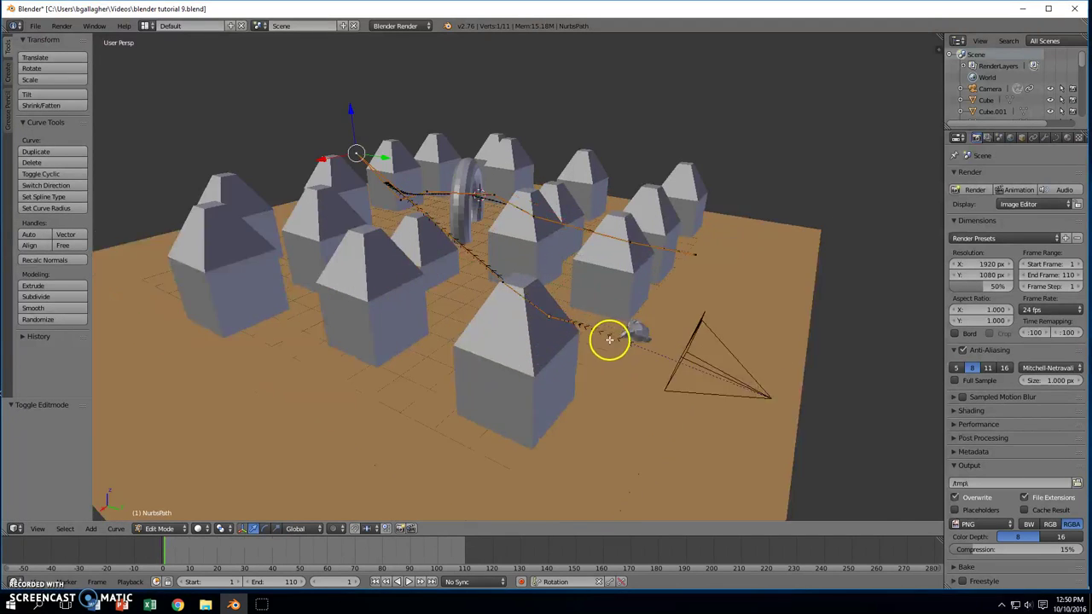
scroll(609, 339, up, 6)
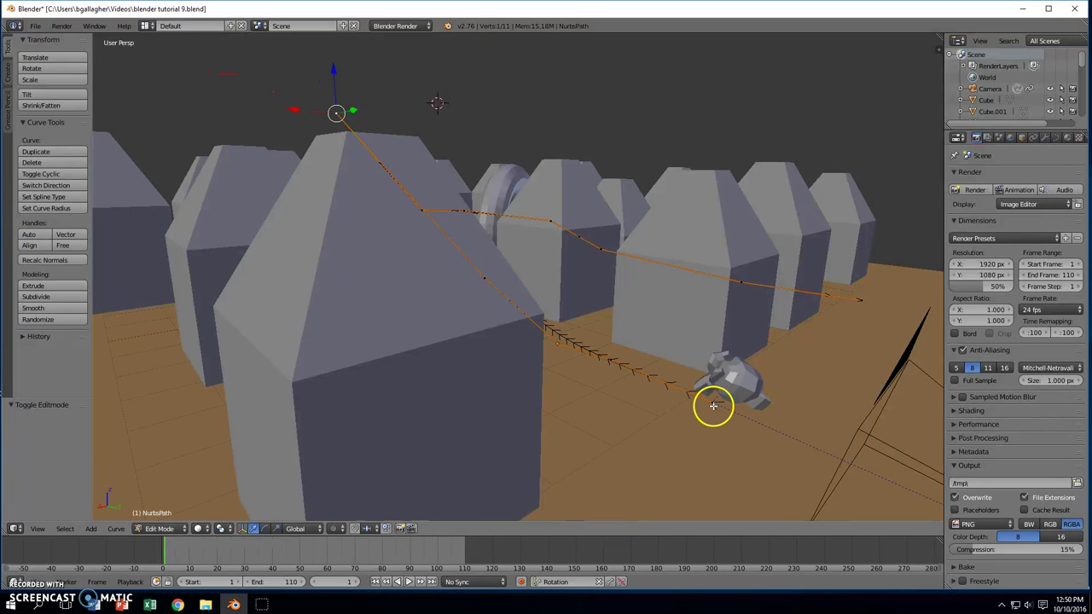
right_click(713, 403)
drag(716, 365, 715, 312)
right_click(606, 360)
drag(606, 361, 615, 330)
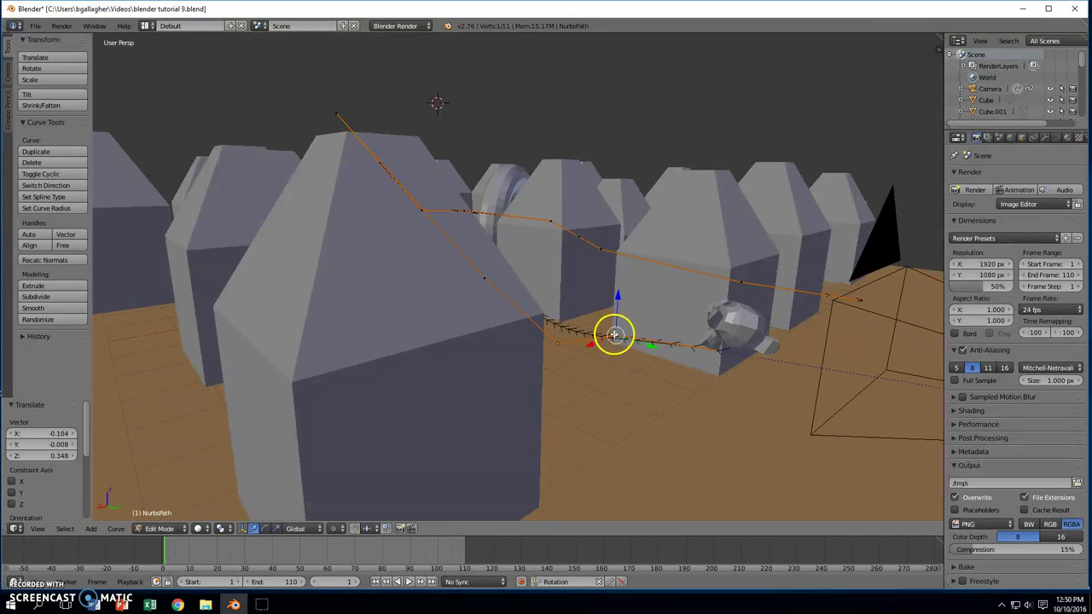
- Move a point near Suzanne by X -0.162, Y 0.047, Z 0.349, check via camera, exit Edit Mode
right_click(560, 345)
key(g)
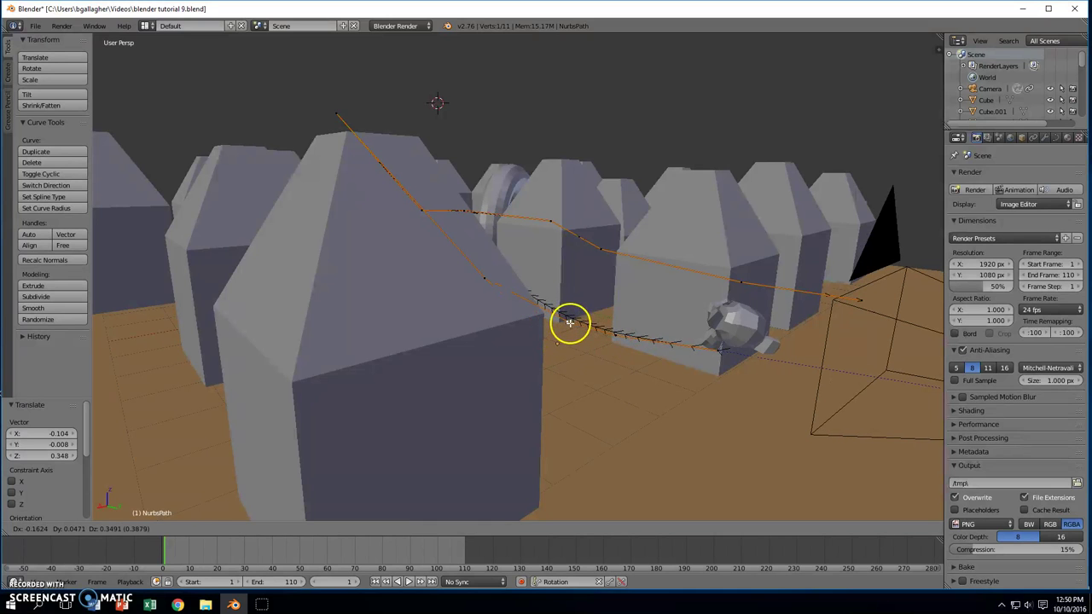
click(571, 323)
middle_drag(574, 324, 606, 350)
middle_drag(716, 370, 705, 373)
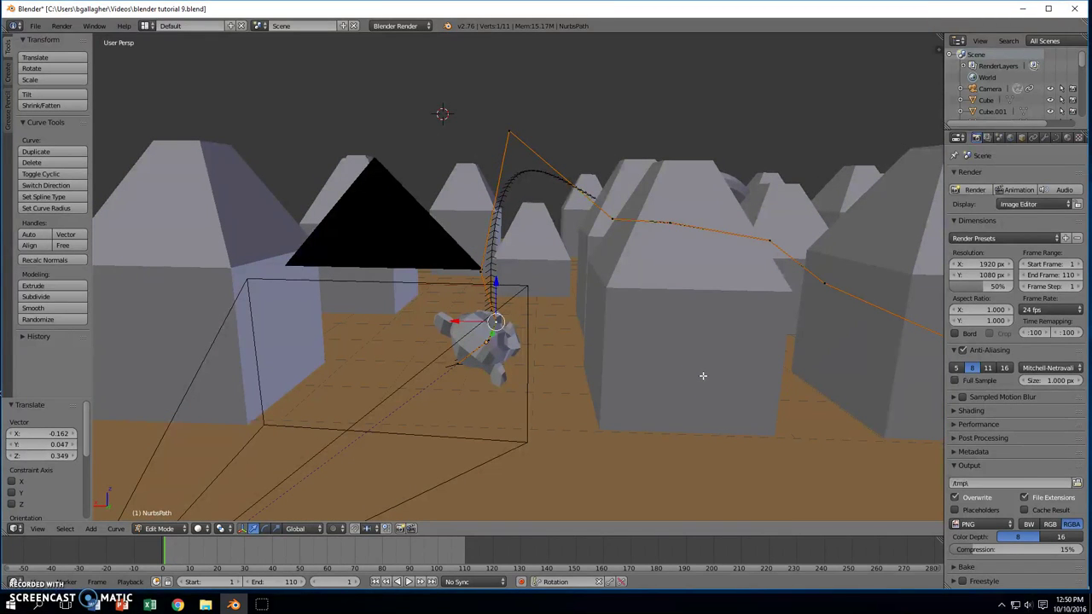
key(KP_0)
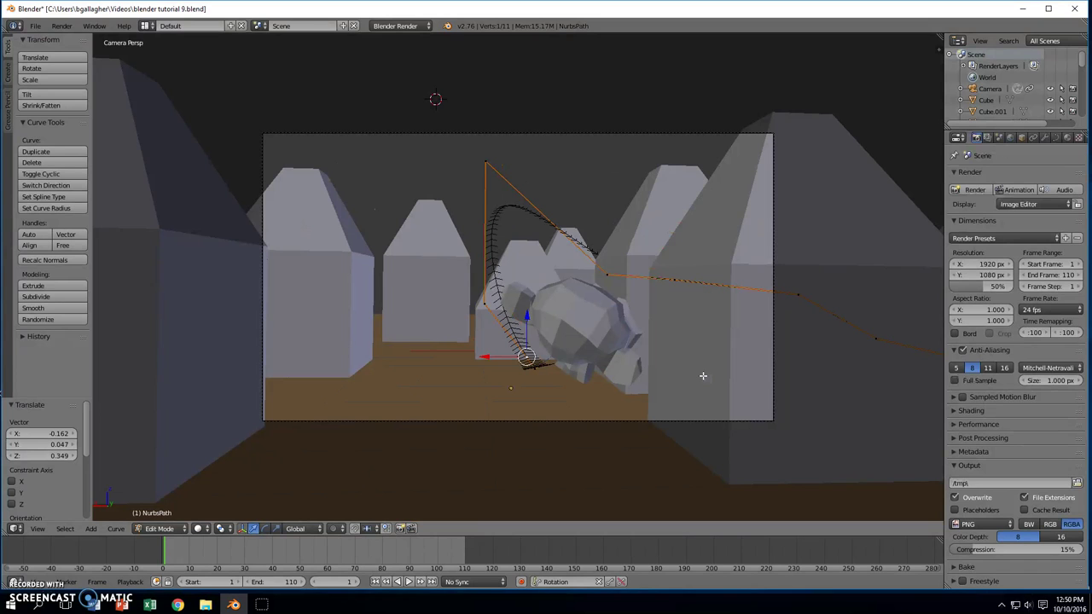
key(Tab)
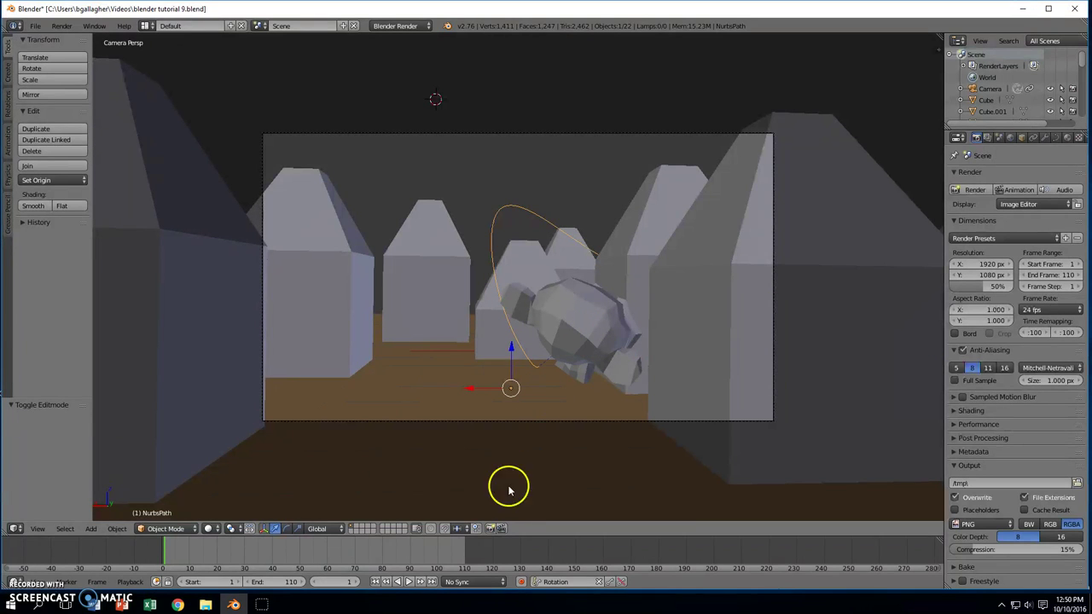
click(410, 583)
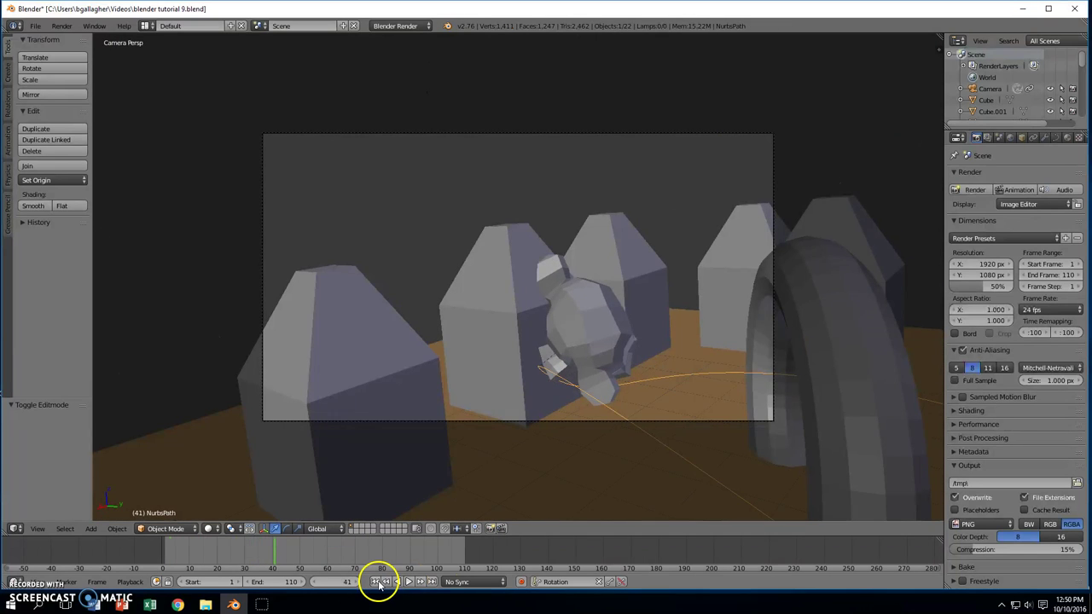
click(378, 582)
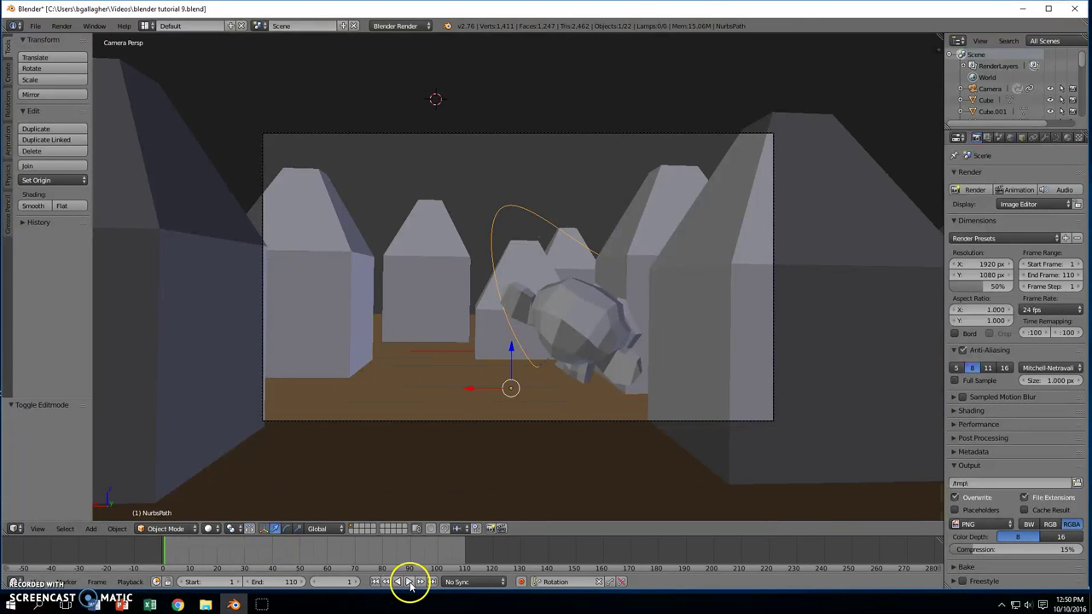
click(409, 583)
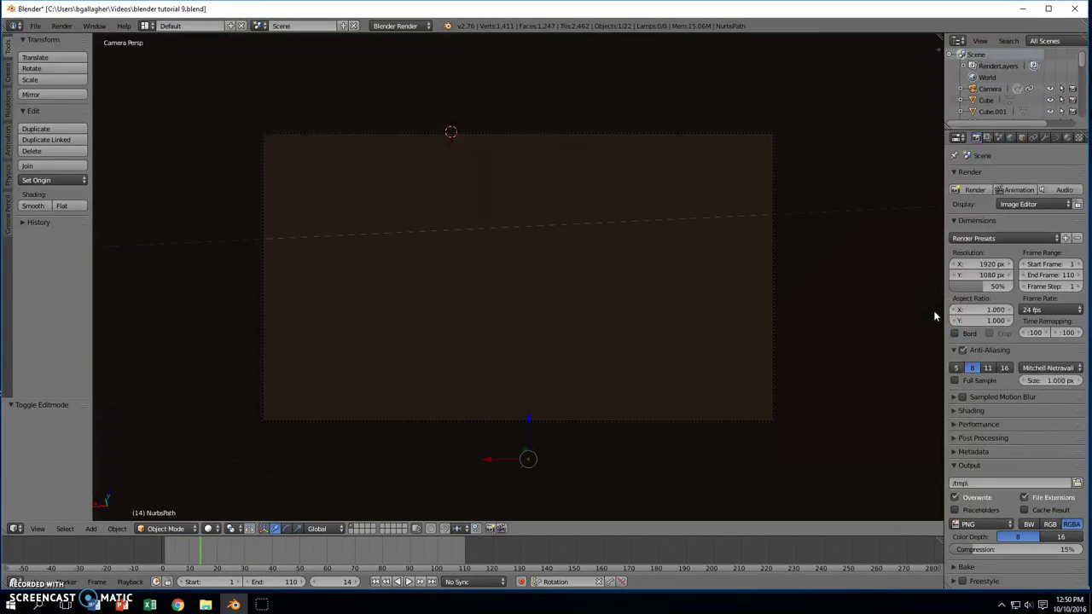
key(KP_0)
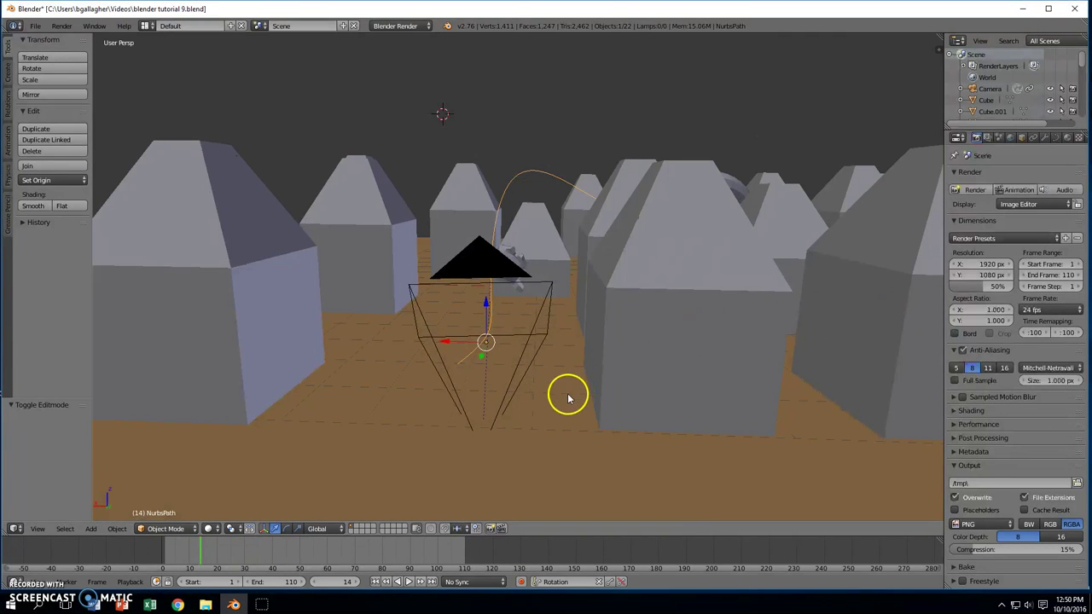
middle_drag(580, 395, 614, 395)
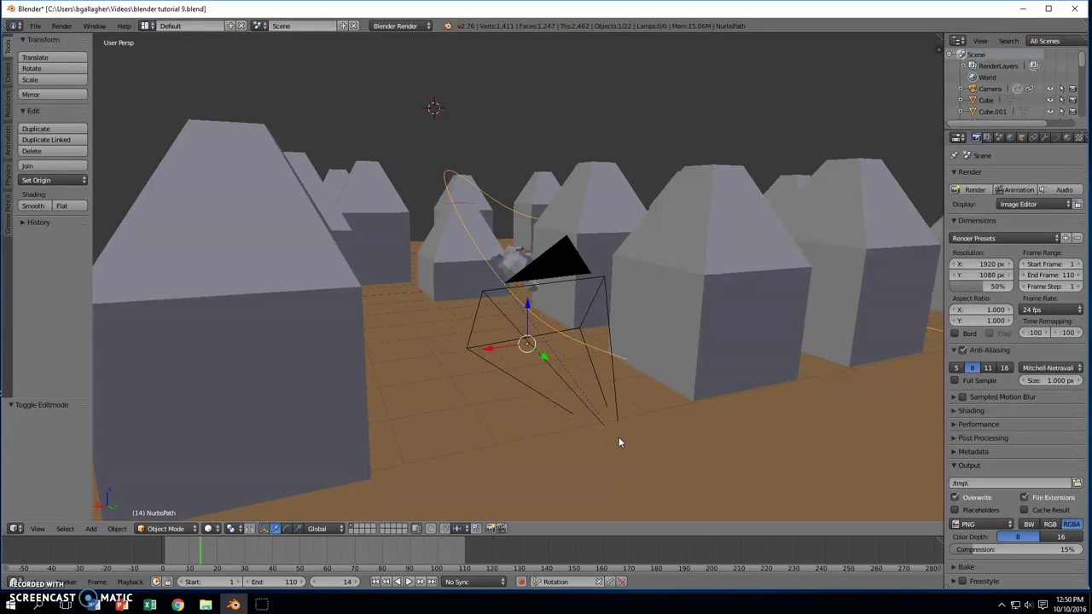
mouse_move(666, 419)
middle_down()
mouse_move(630, 424)
mouse_move(661, 430)
middle_up()
- Select the NurbsPath, rewind to frame 1, and enter Edit Mode
right_click(692, 366)
right_click(687, 364)
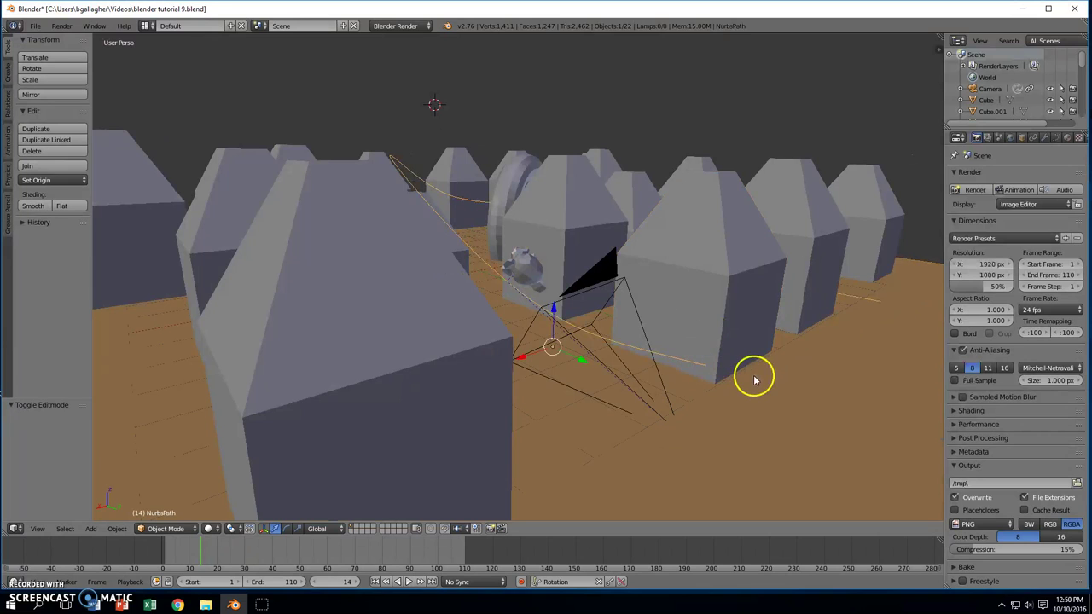
middle_drag(756, 375, 739, 384)
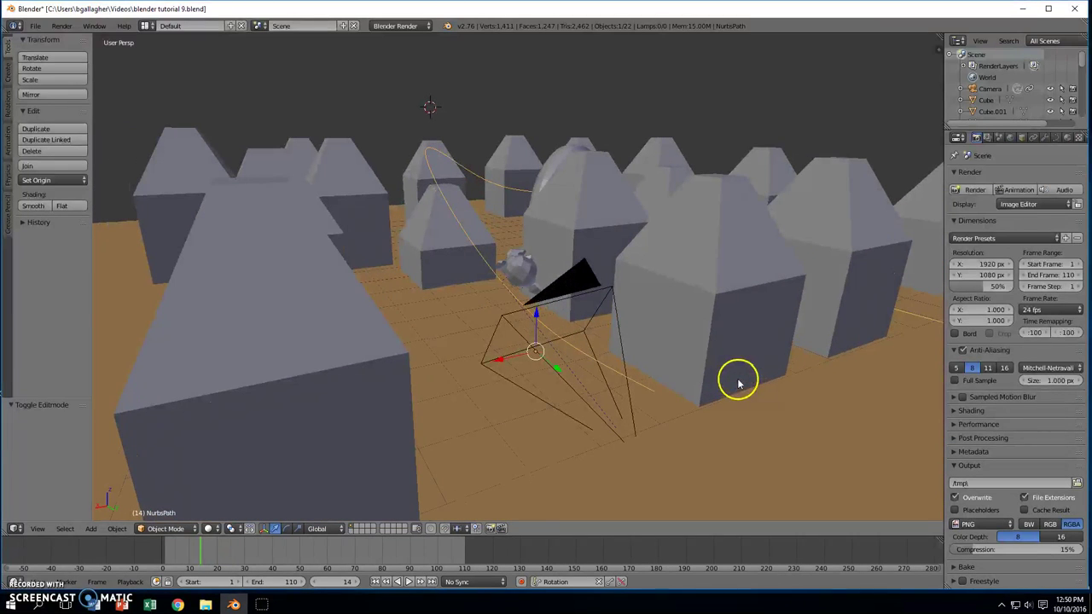
click(376, 582)
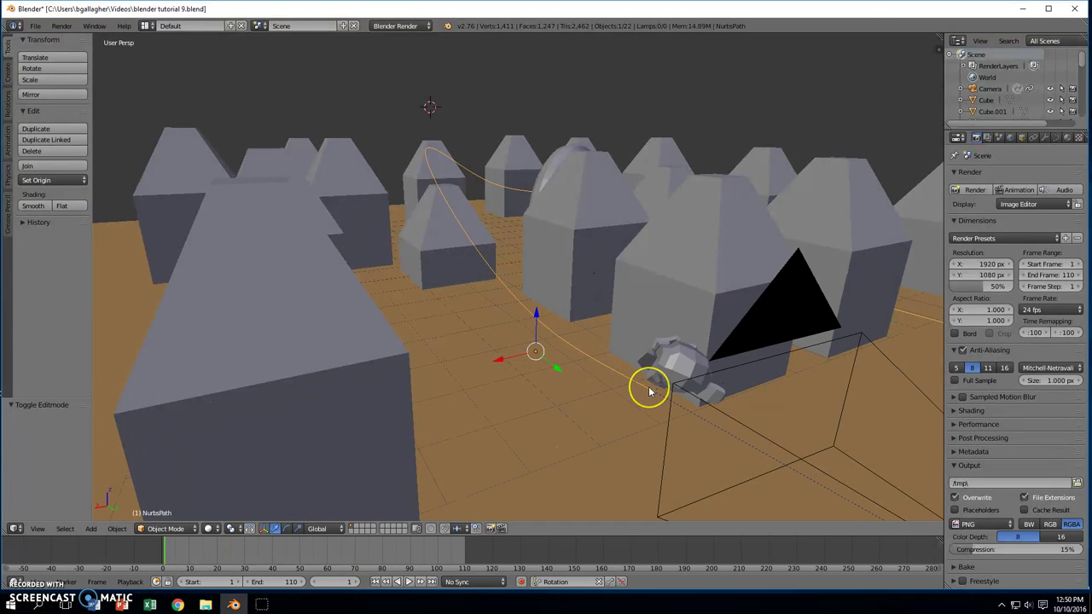
key(Tab)
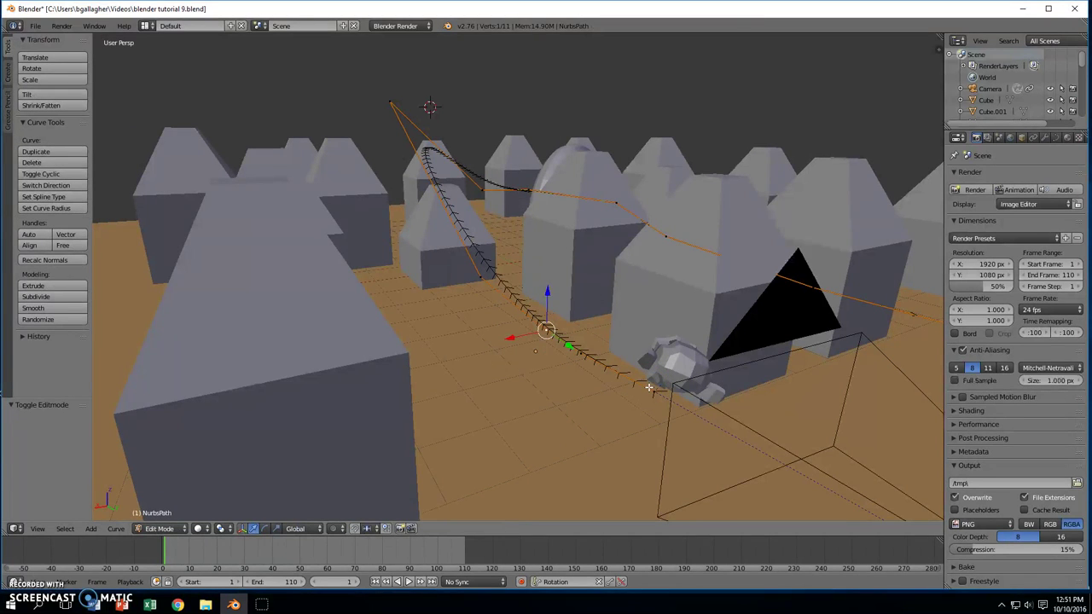
- Lift a path control point upward in stages, nudging it slightly along X
right_click(592, 333)
drag(585, 315, 595, 287)
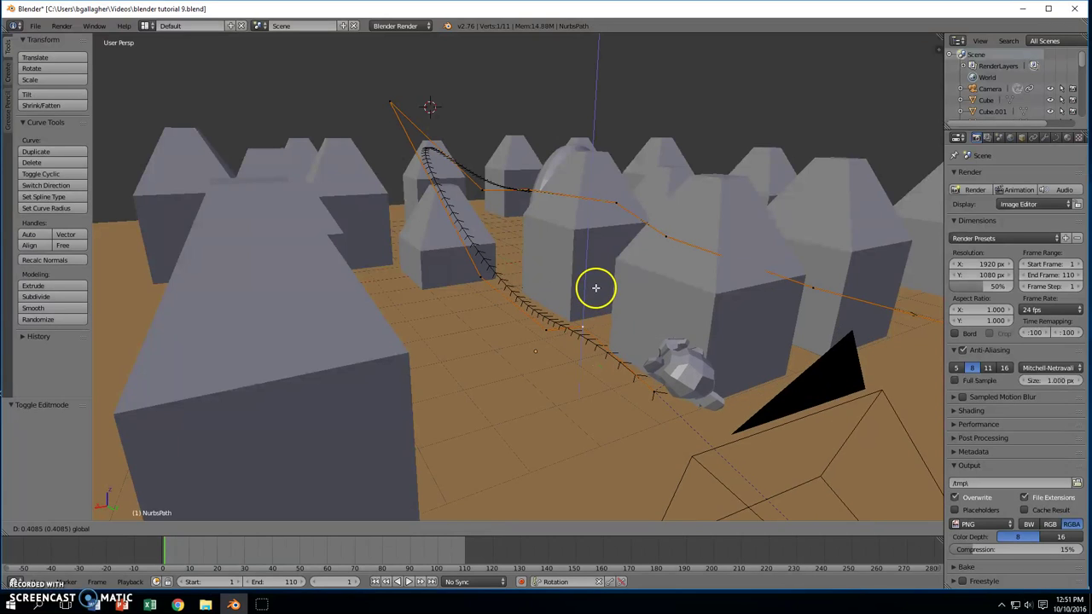
click(595, 286)
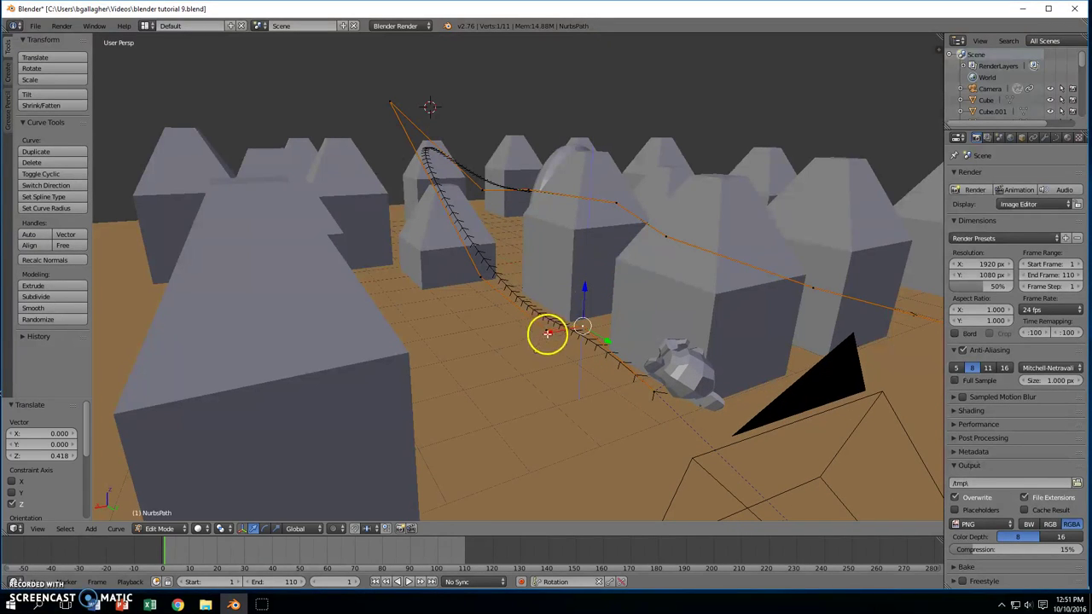
drag(548, 333, 546, 330)
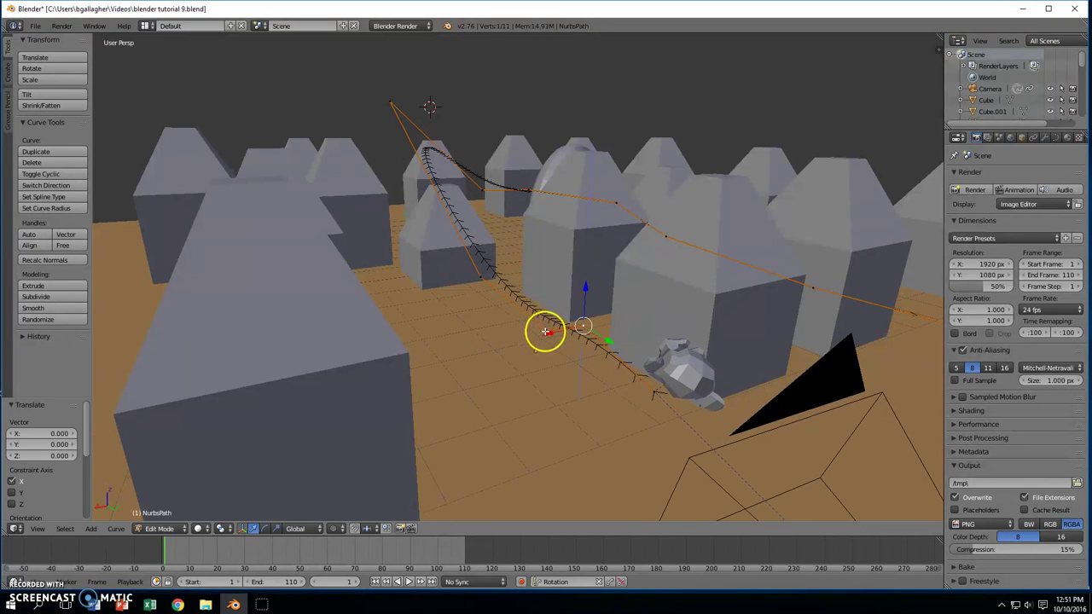
middle_drag(544, 329, 590, 339)
drag(588, 295, 589, 270)
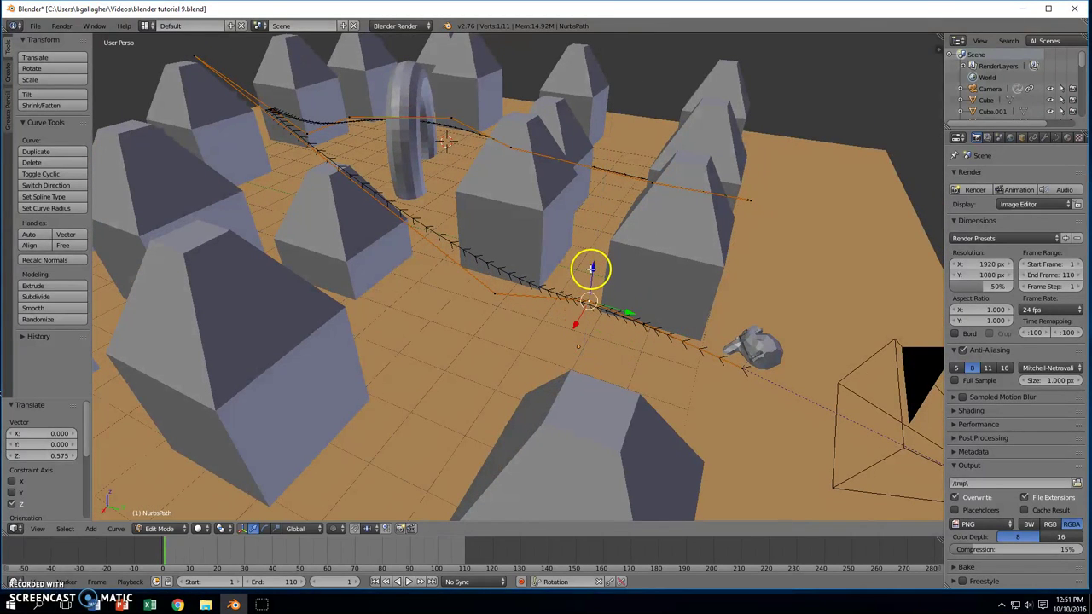
- Raise another control point near Suzanne 0.403 on Z and orbit to check the path
right_click(496, 295)
drag(497, 268, 502, 240)
middle_drag(922, 309, 836, 285)
mouse_move(712, 375)
middle_down()
mouse_move(732, 373)
mouse_move(696, 374)
middle_up()
- Return to Object Mode and play the animation through the camera, pausing at frame 63
key(Tab)
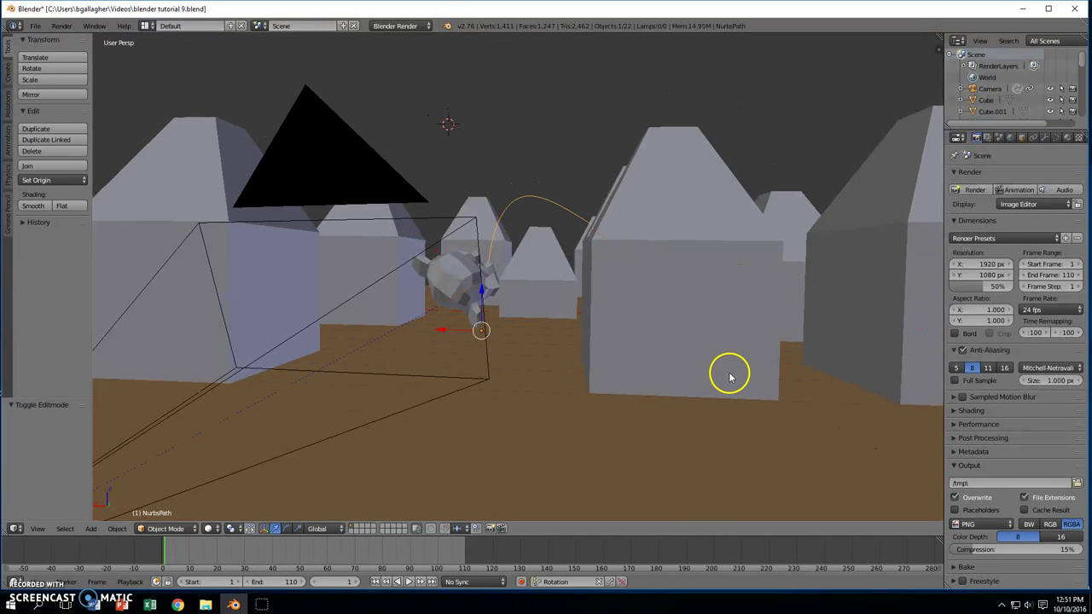
key(KP_0)
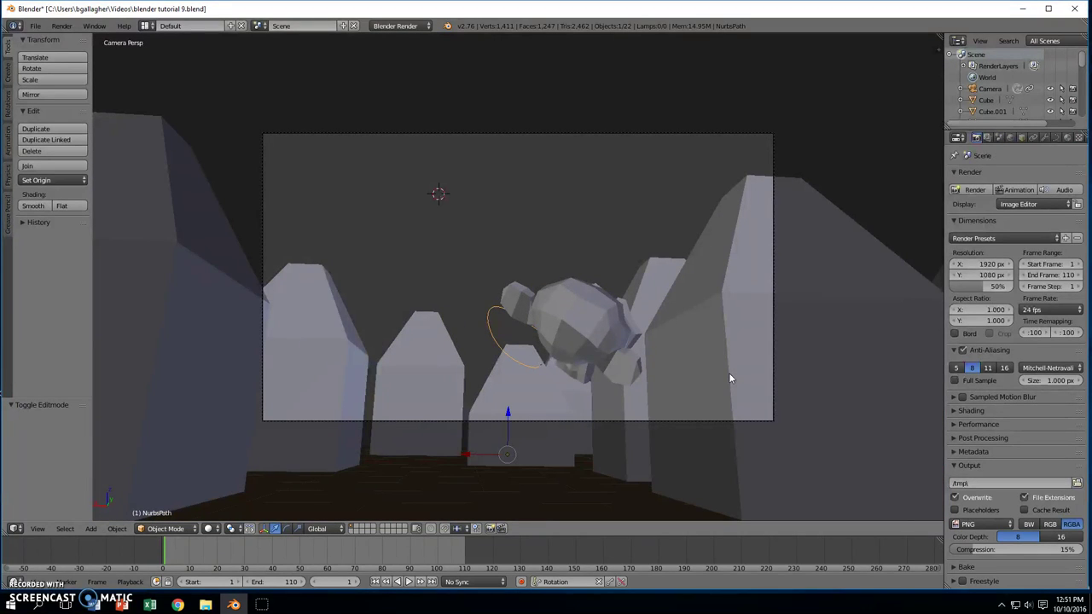
click(409, 582)
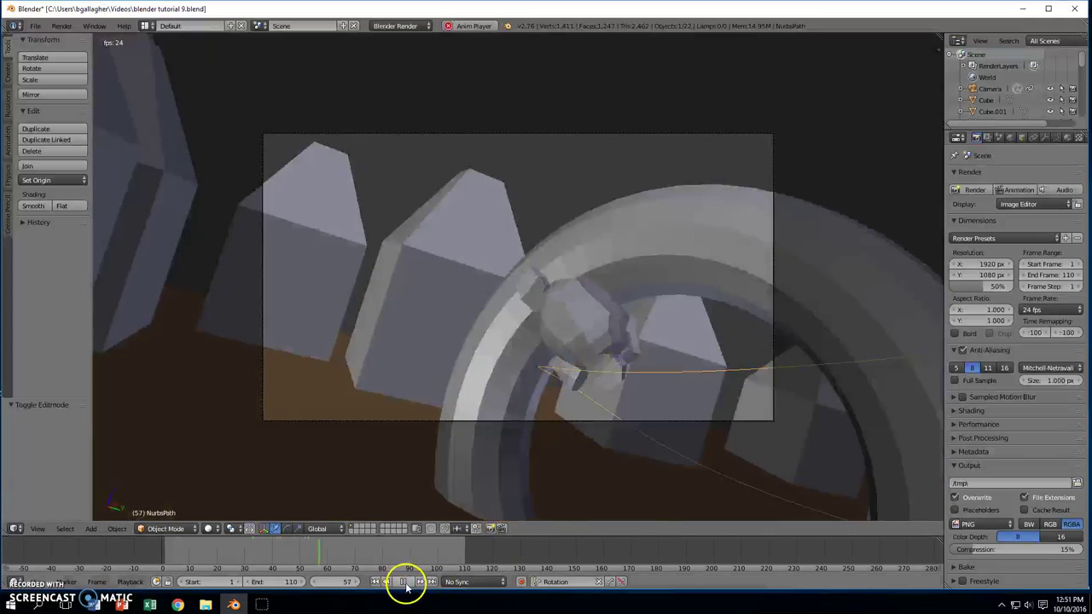
click(408, 582)
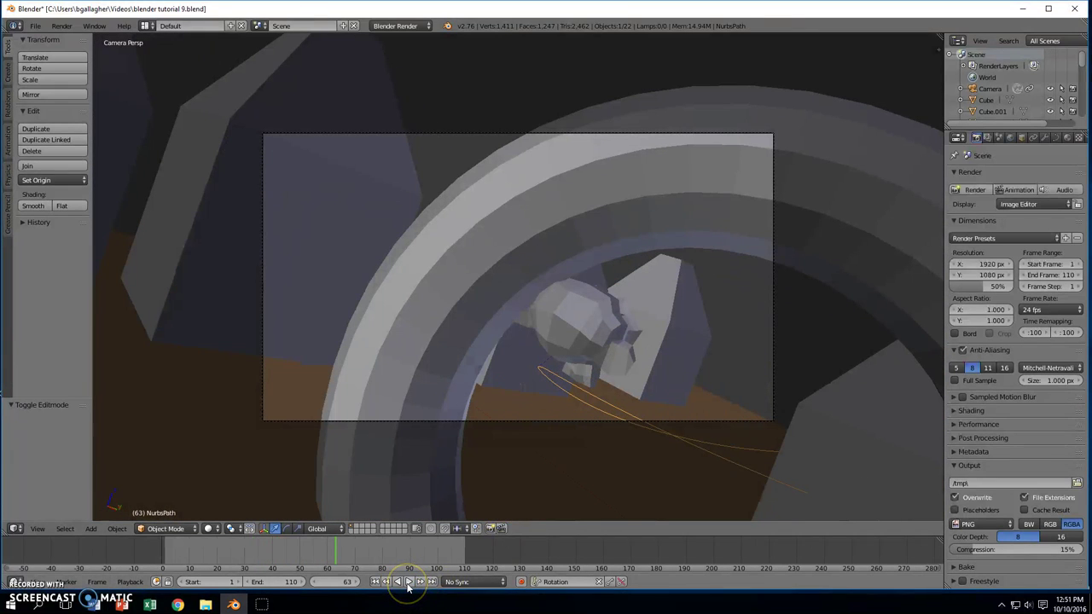
- Move the torus ring onto Suzanne's flight path
right_click(800, 225)
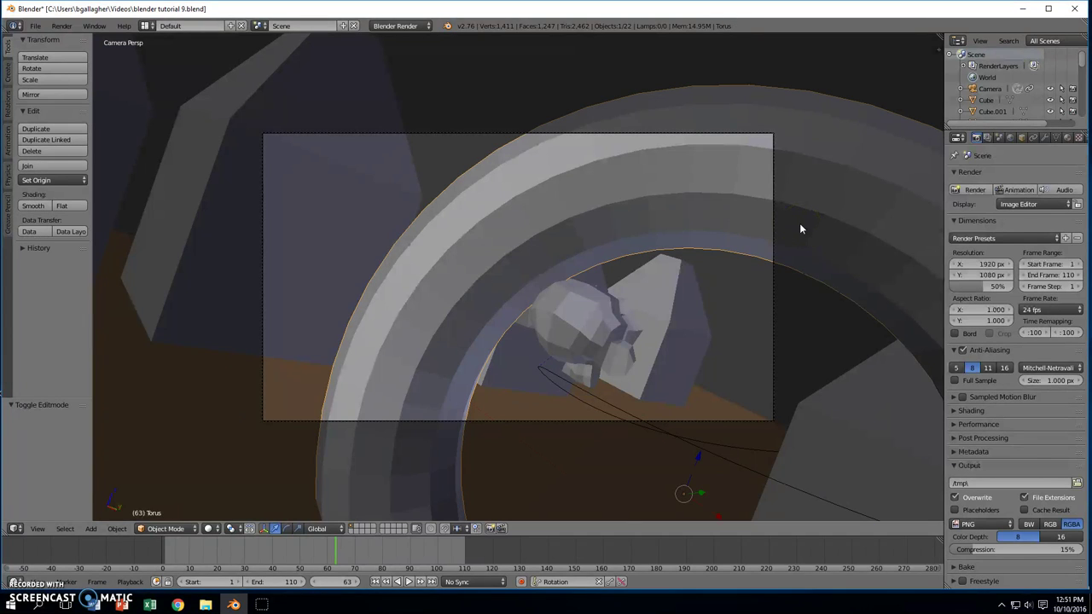
key(g)
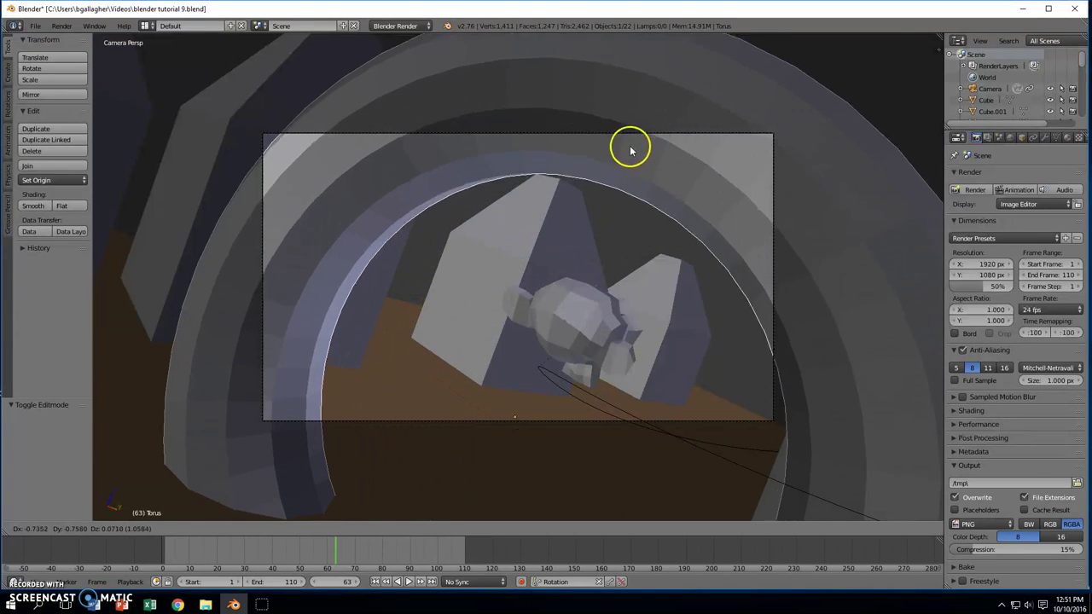
click(612, 103)
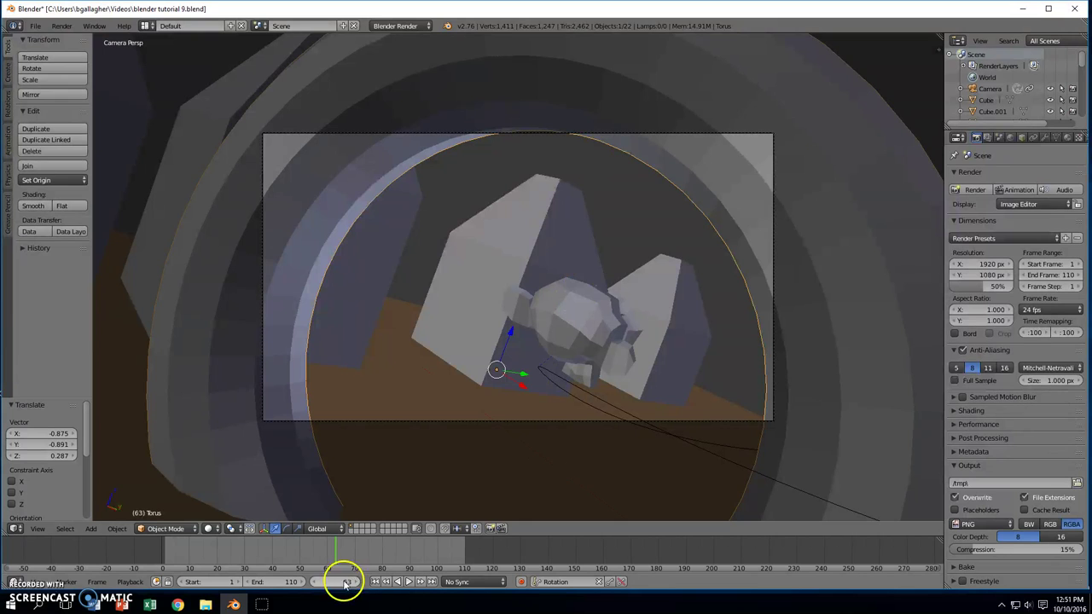
- Replay the animation from frame 1 twice to check the ring, then rewind to frame 1
click(376, 582)
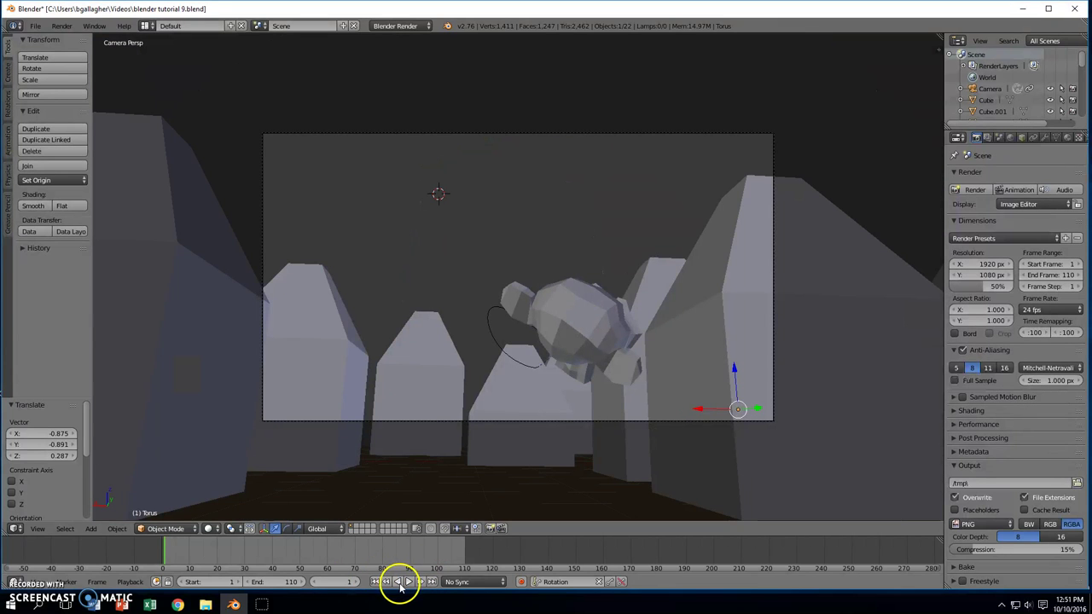
click(407, 582)
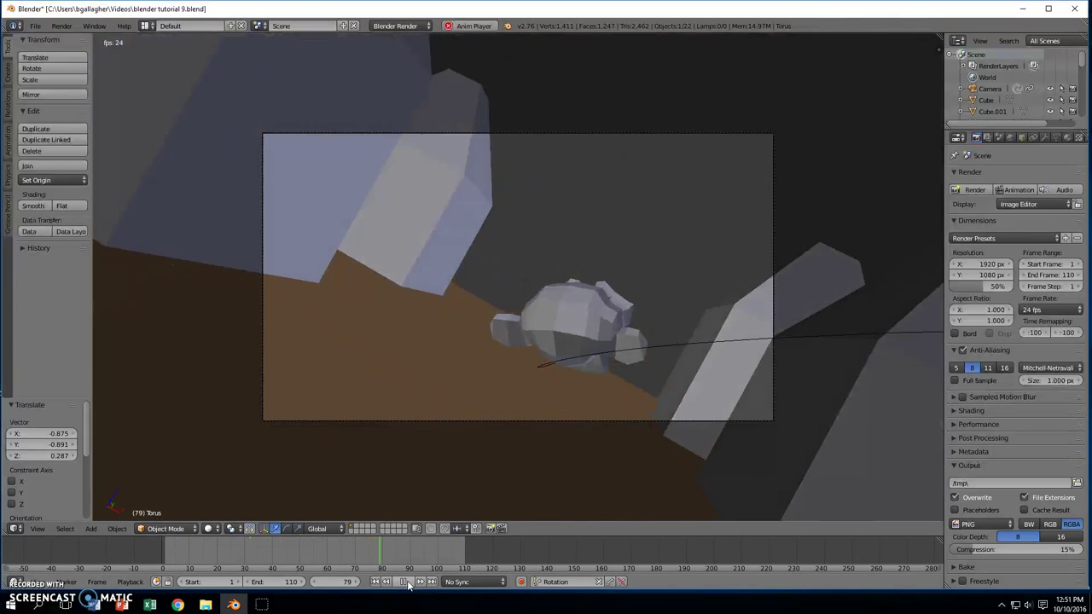
click(403, 582)
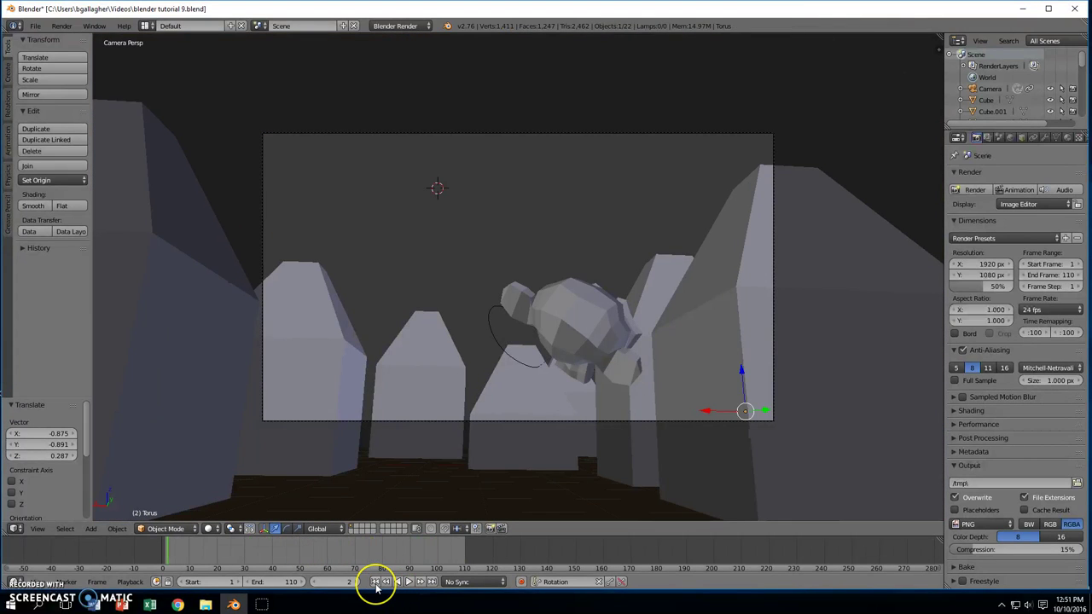
click(376, 584)
click(407, 582)
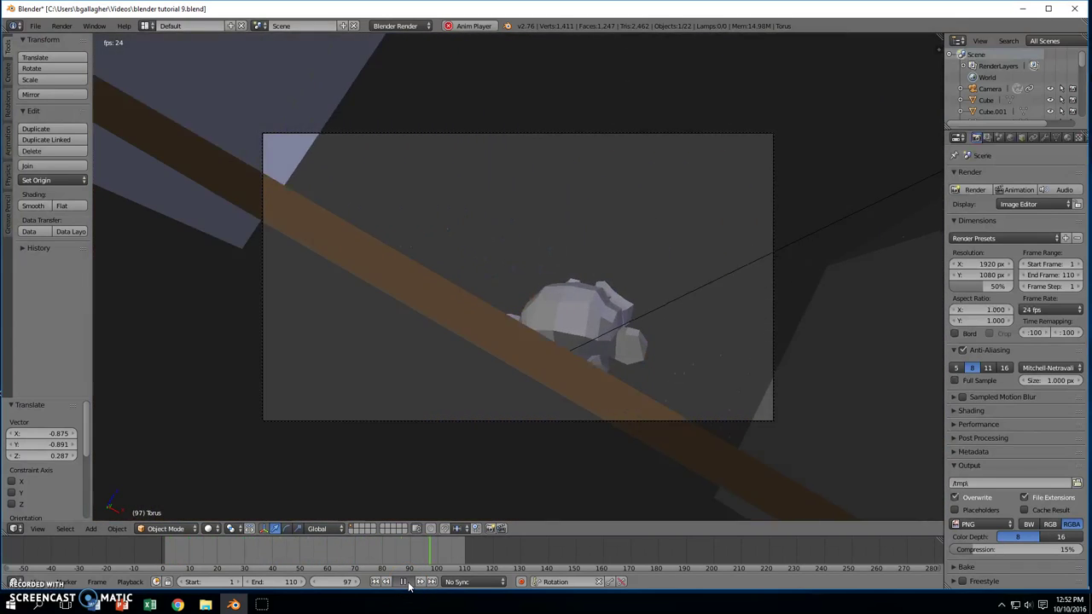
click(408, 583)
click(376, 582)
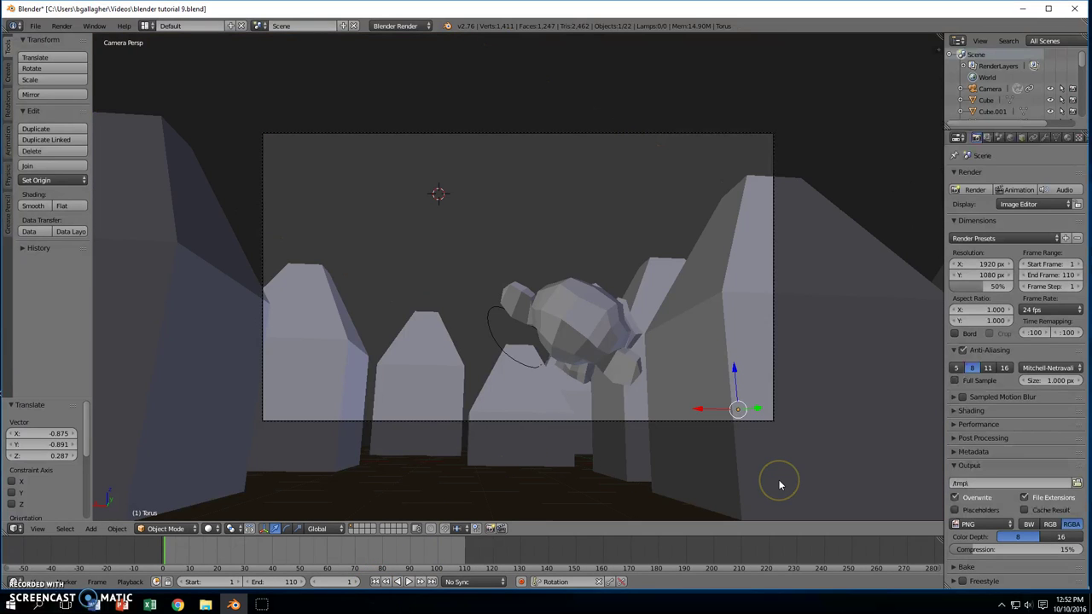
- Leave camera view and orbit until the torus ring sits centre-left above the town
key(KP_0)
middle_drag(579, 378, 718, 445)
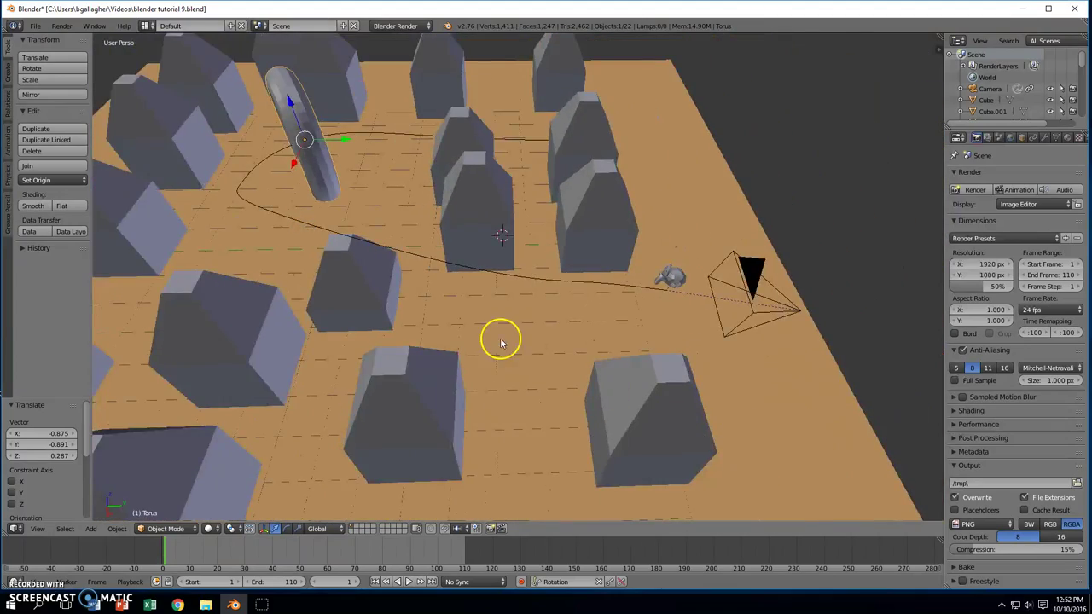
middle_drag(501, 342, 626, 319)
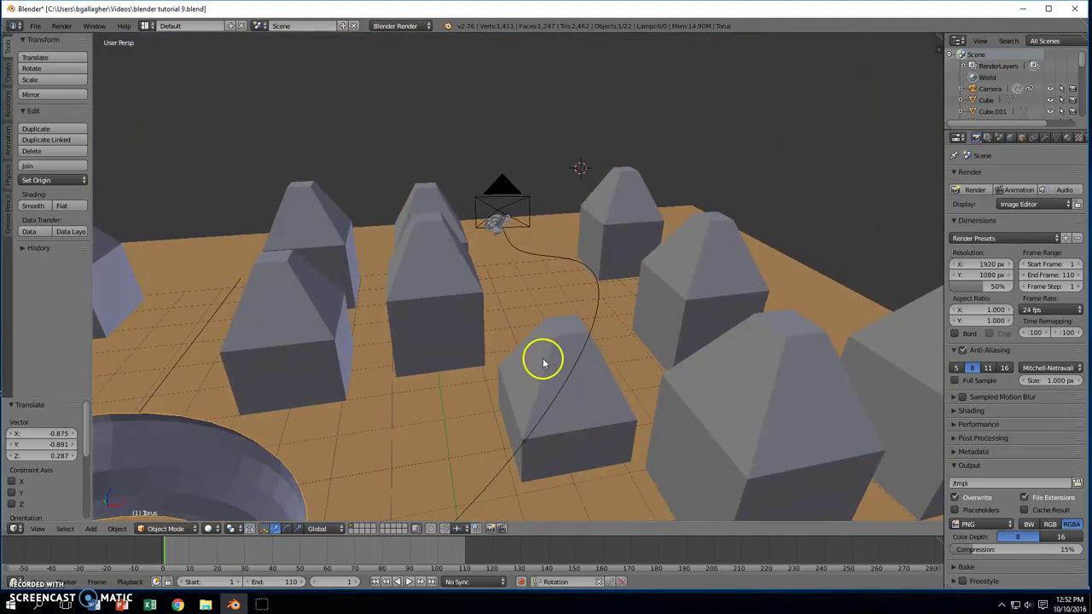
middle_drag(543, 362, 690, 370)
middle_drag(792, 390, 804, 392)
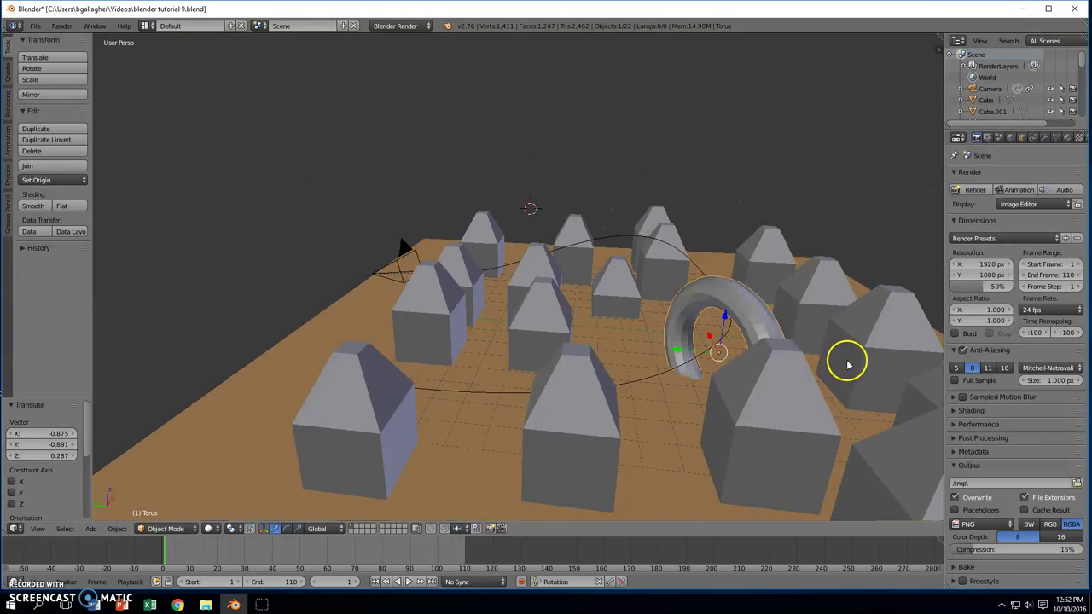
middle_drag(846, 361, 641, 335)
middle_drag(499, 341, 551, 336)
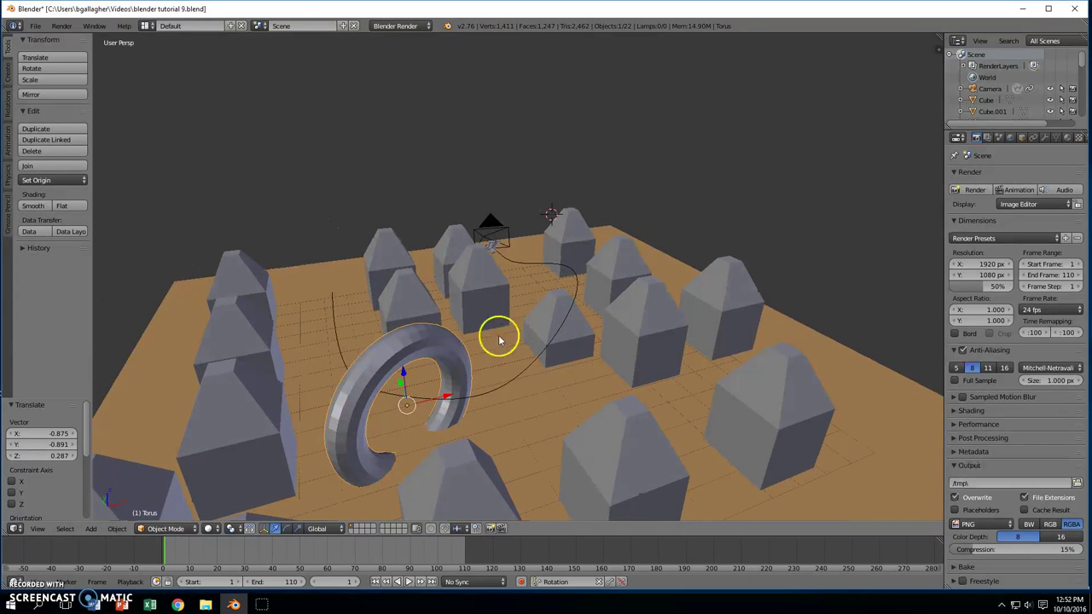
- Select the torus ring, then house Cube.016, viewing the whole scene from above
right_click(413, 351)
right_click(387, 365)
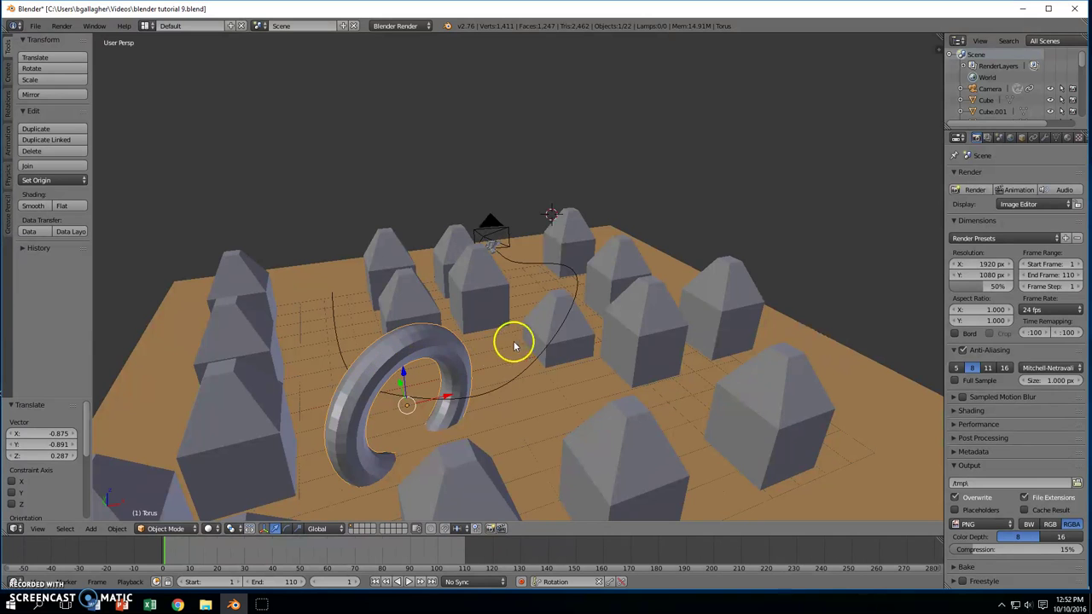
middle_drag(589, 333, 458, 349)
right_click(418, 287)
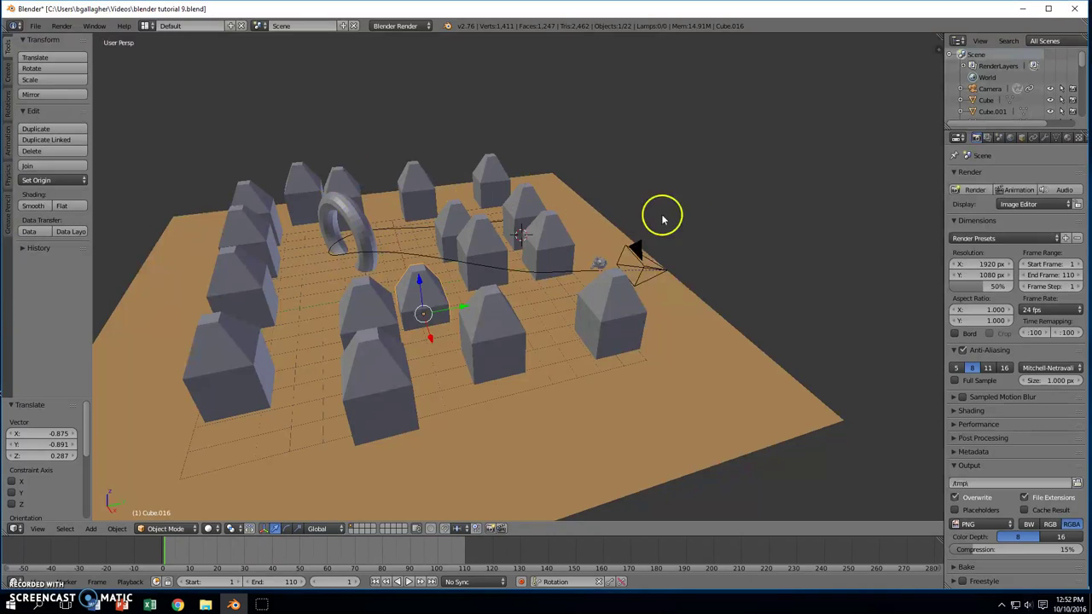
middle_drag(688, 217, 548, 231)
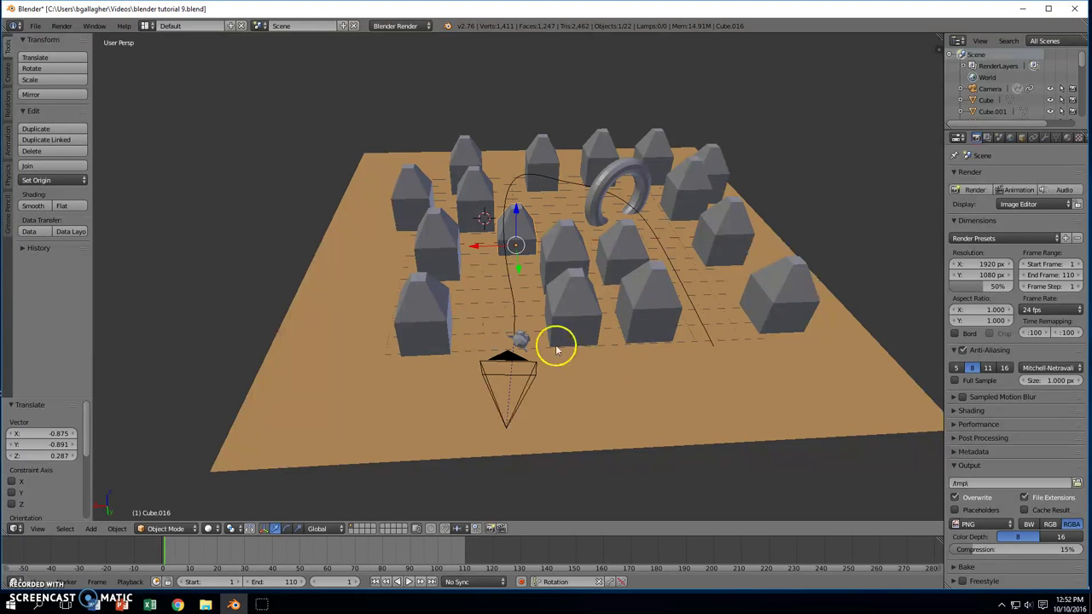
middle_drag(512, 270, 530, 309)
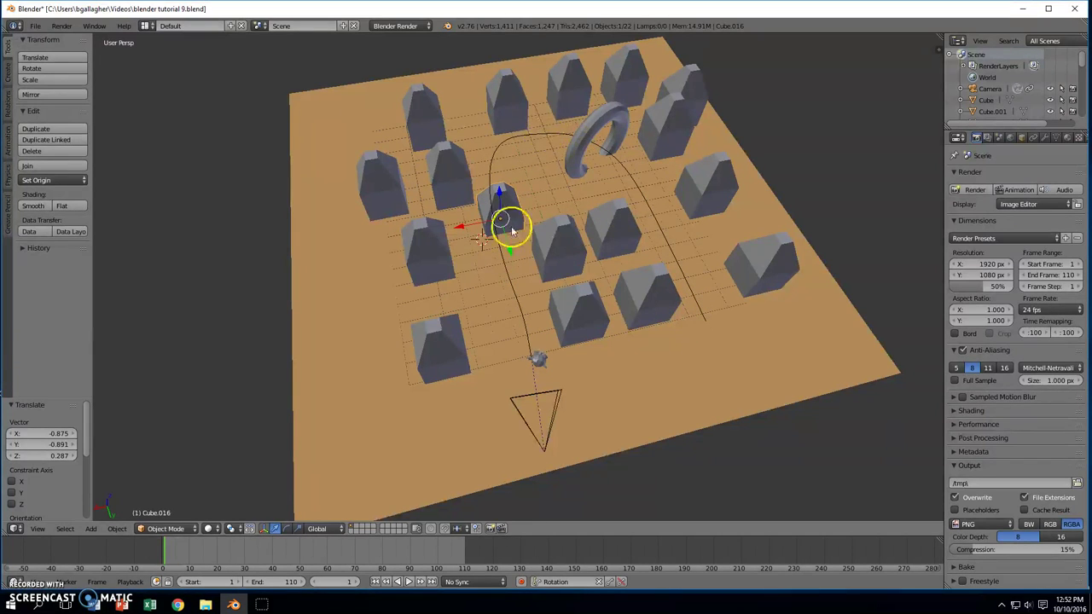
click(563, 583)
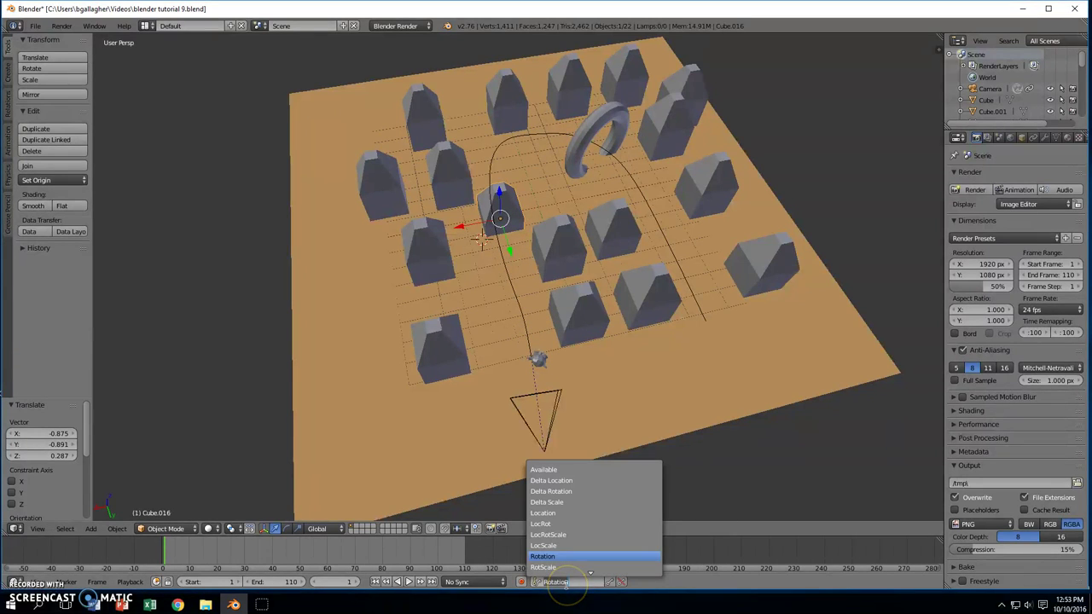
click(724, 431)
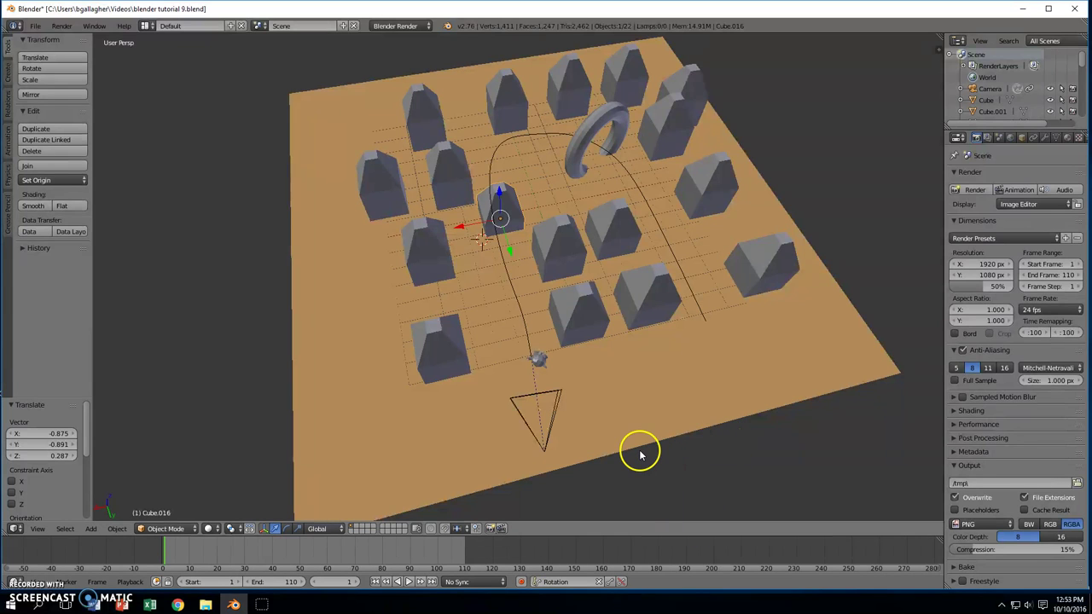